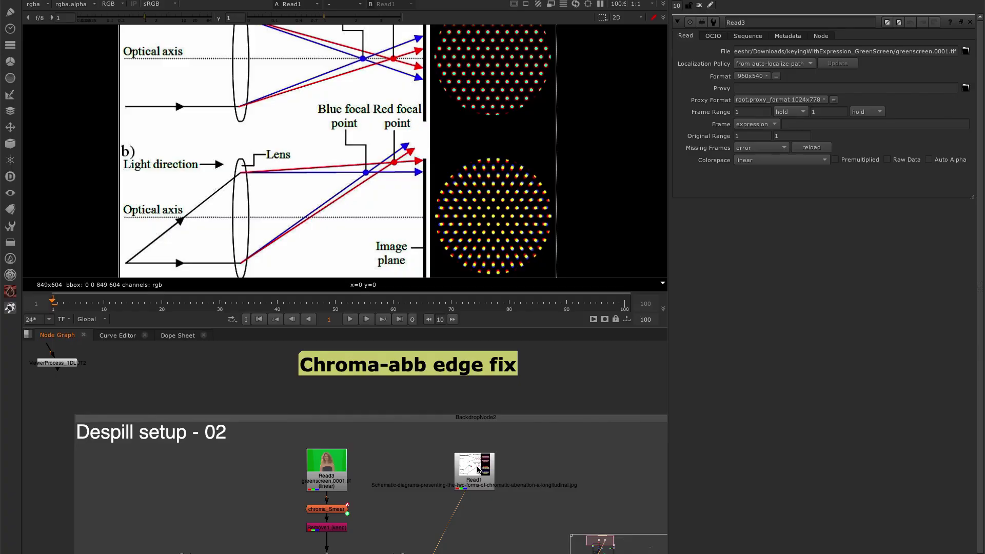
Enlarge the viewer and frame the whole chromatic aberration diagram from Read1.
key("space")
key("f")
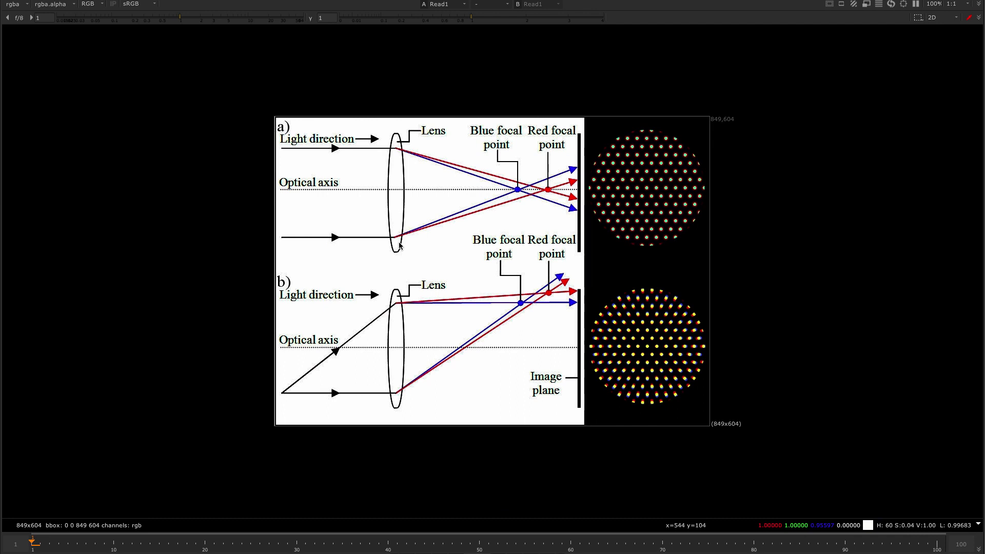
key("space")
View the Read3 green-screen plate, then the chroma_Smear output, and open the chroma_Smear settings.
left_click(315, 474)
key("1")
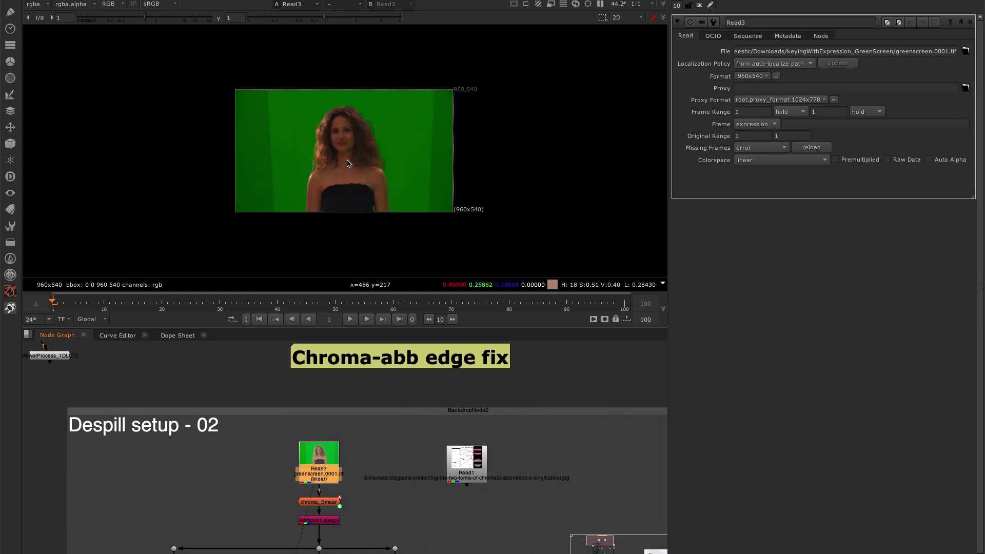
key("f")
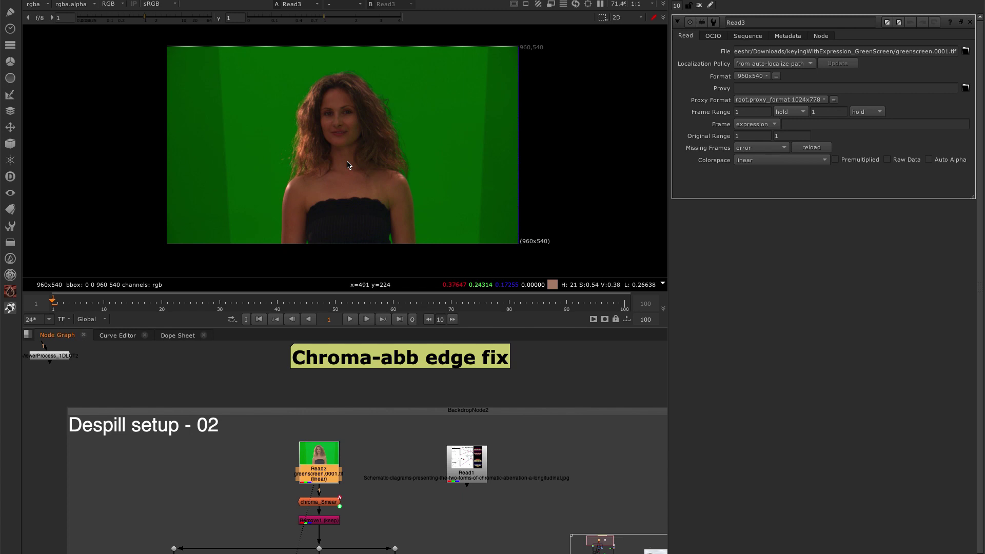
left_click(322, 503)
key("1")
double_click(322, 503)
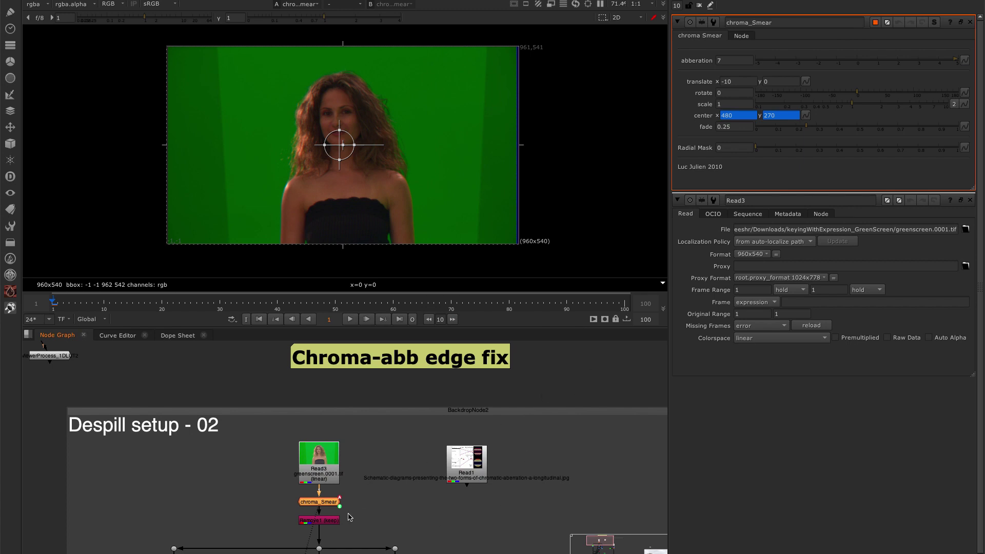
View the outputs of HueCorrect3, Merge7 and Saturation3 in turn to follow the despill branch.
middle_click_drag(348, 517, 393, 497)
scroll(393, 497, "up", 3)
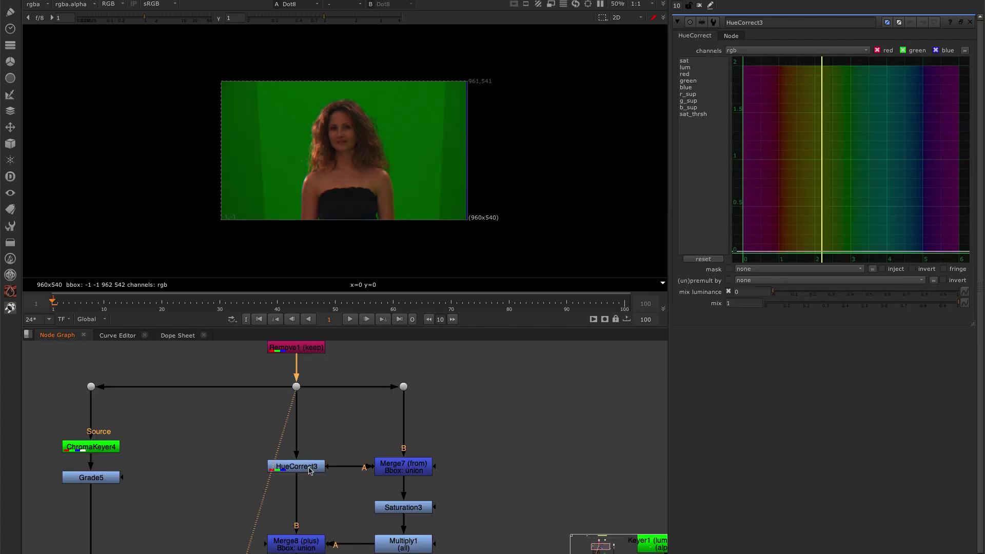
left_click(309, 468)
key("1")
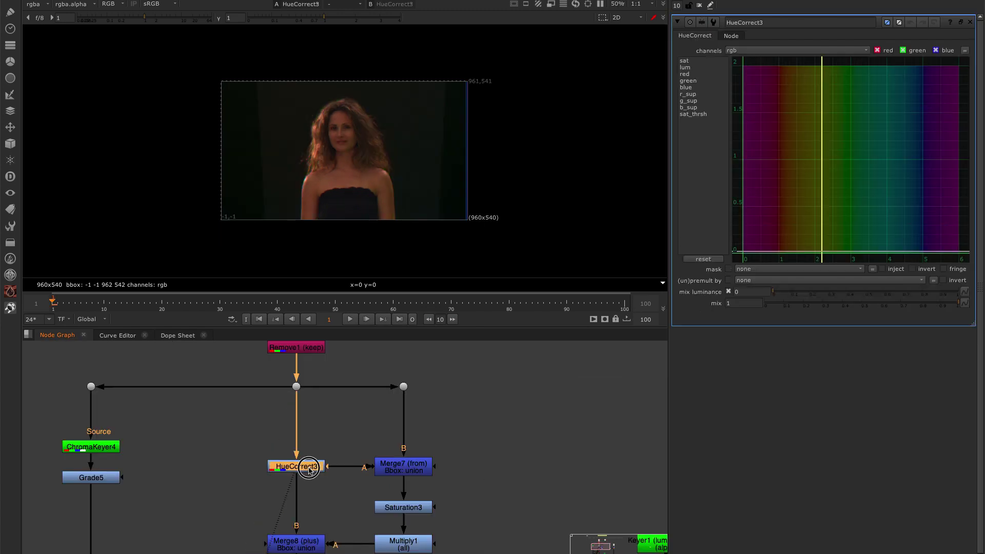
left_click(414, 469)
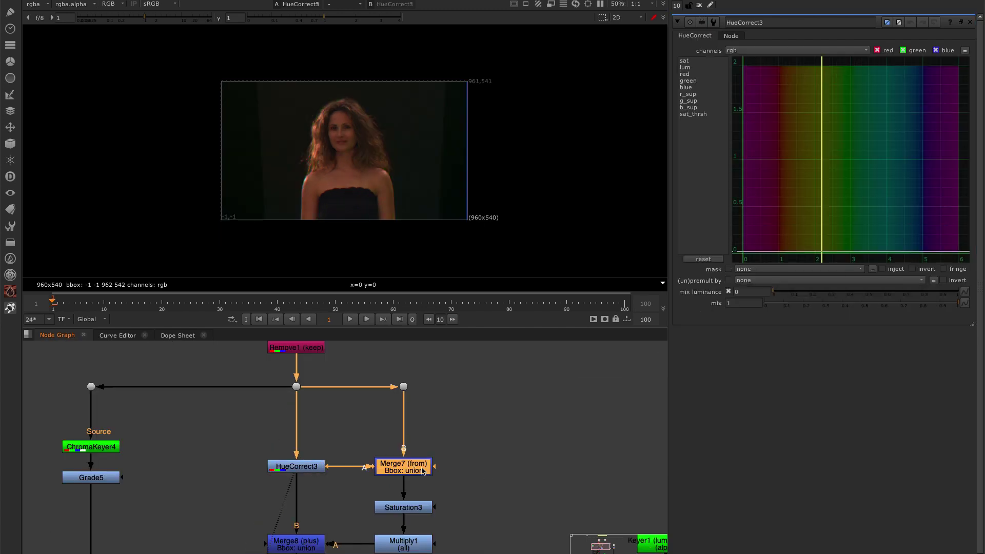
key("1")
scroll(423, 469, "down", 3)
left_click(419, 469)
key("1")
middle_click_drag(427, 472, 431, 437)
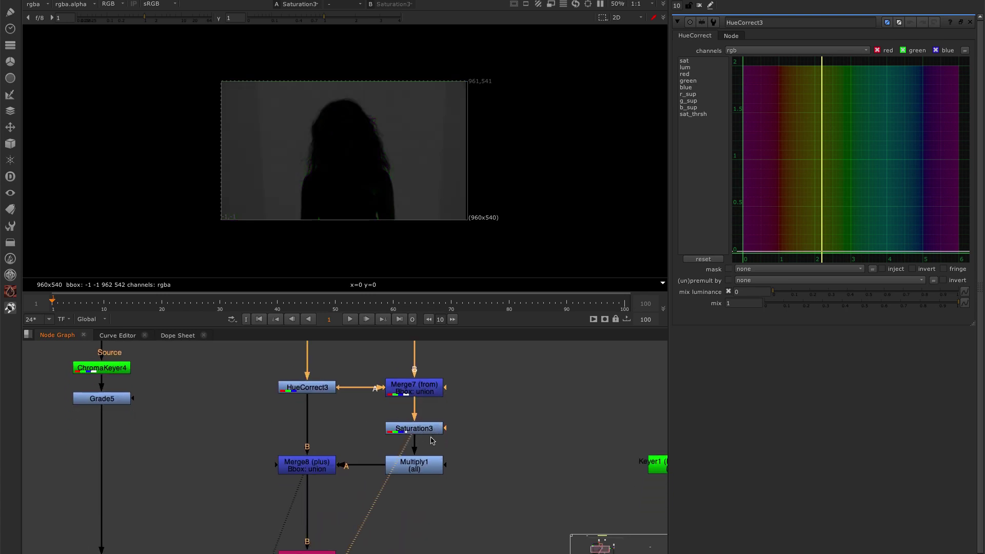
View the Multiply1 output, then the despilled image from Merge8 (plus).
left_click(421, 469)
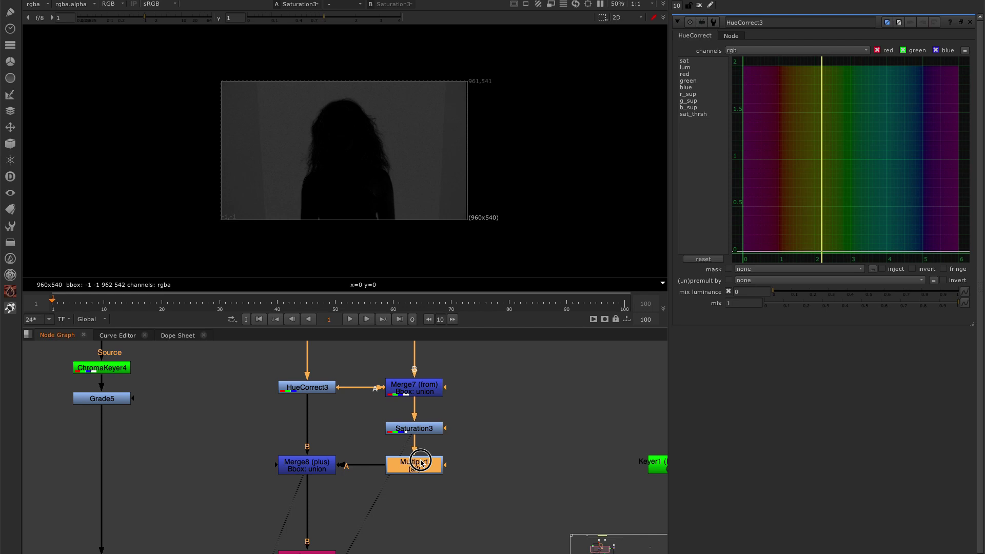
key("1")
left_click(322, 469)
key("1")
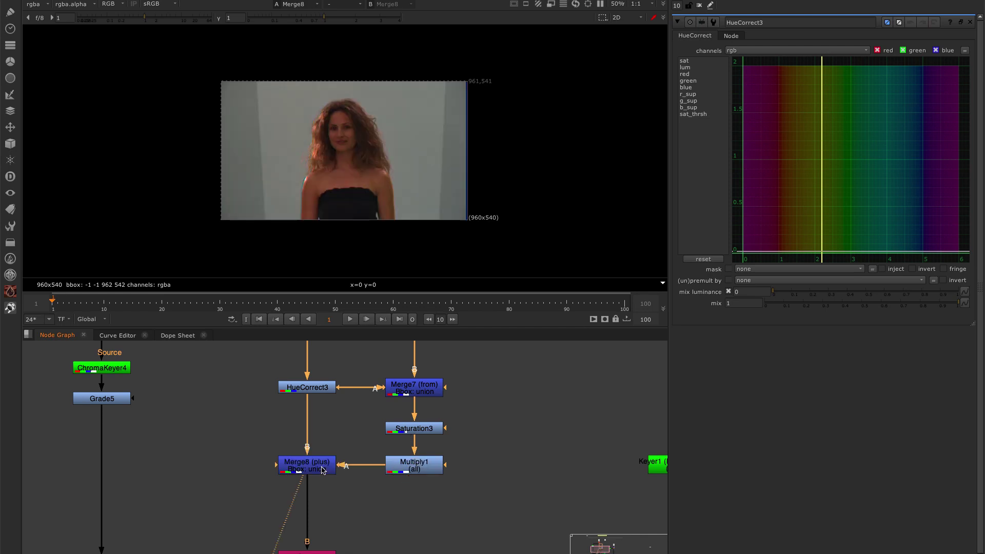
View the grey Constant3 background feeding the switch and open its settings.
scroll(322, 470, "down", 2)
middle_click_drag(242, 431, 251, 434)
left_click_drag(252, 446, 109, 405)
middle_click_drag(315, 500, 285, 420)
scroll(286, 420, "down", 1)
left_click_drag(196, 427, 319, 456)
key("2")
middle_click_drag(339, 497, 340, 356)
left_click_drag(336, 469, 292, 468)
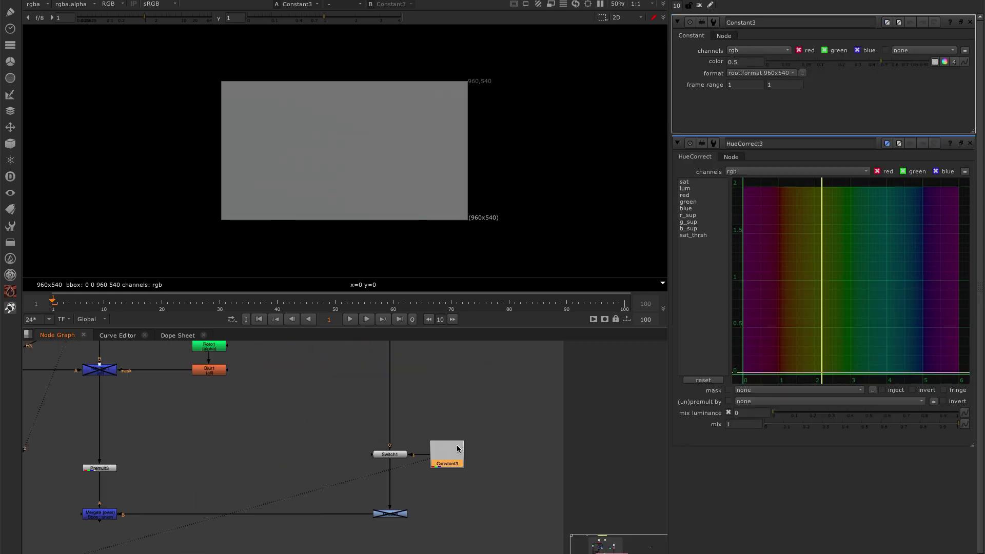
View the final Merge9 composite over the grey background in the enlarged viewer.
middle_click_drag(413, 469, 483, 441)
left_click_drag(229, 529, 97, 468)
left_click_drag(317, 534, 213, 490)
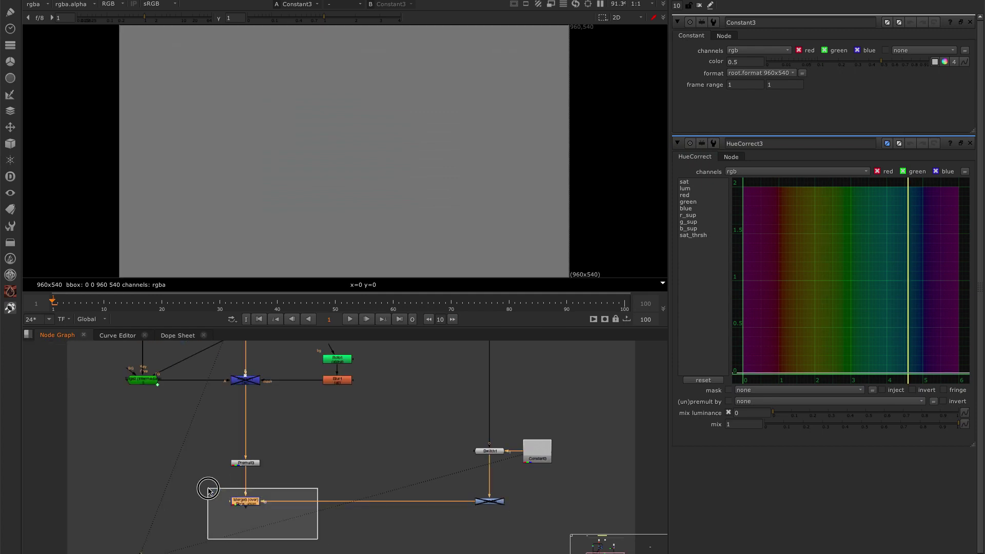
key("1")
key("space")
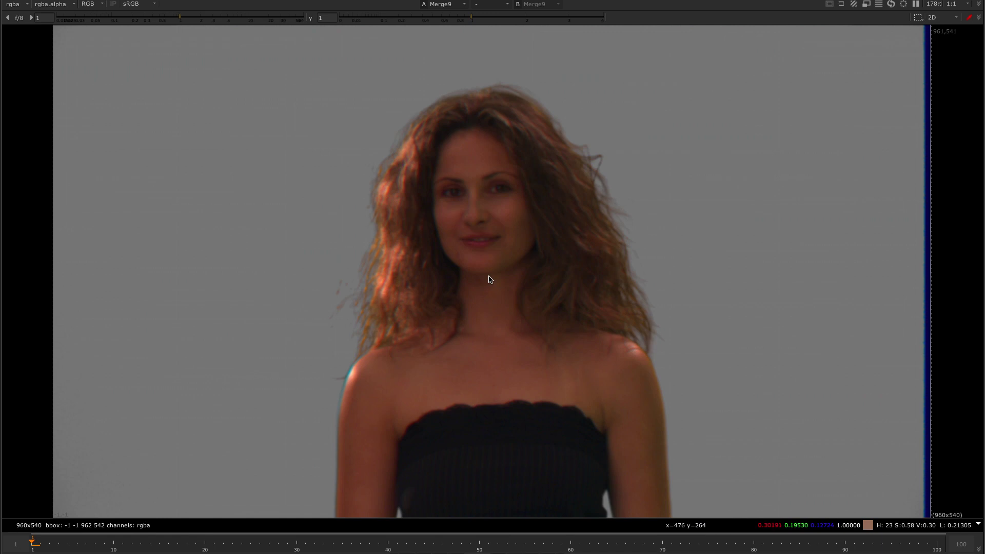
Replace the Multiply node between Saturation3 and Merge8 with a new Multiply (Math) node and view its output.
key("space")
middle_click_drag(378, 422, 362, 488)
left_click_drag(356, 482, 355, 465)
key("1")
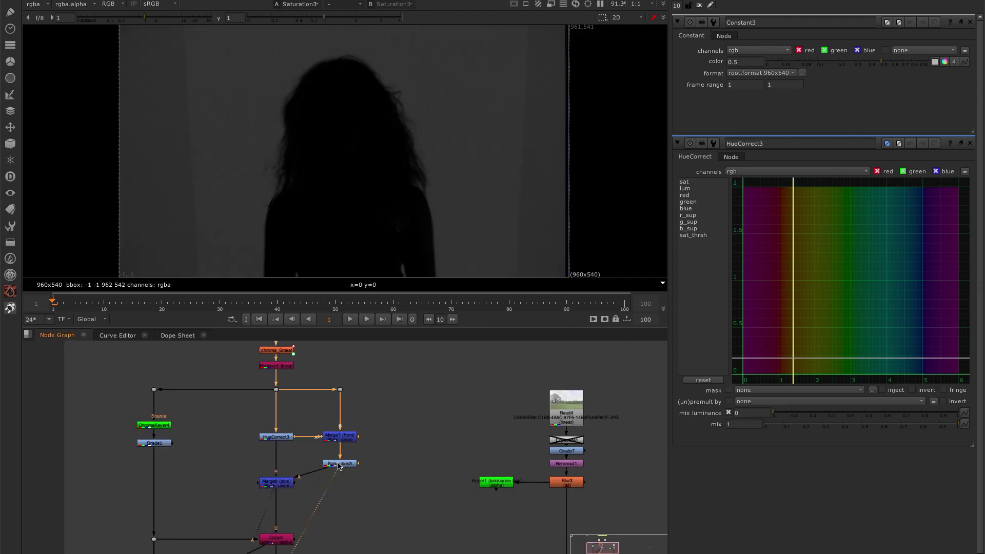
key("Tab")
type("mul")
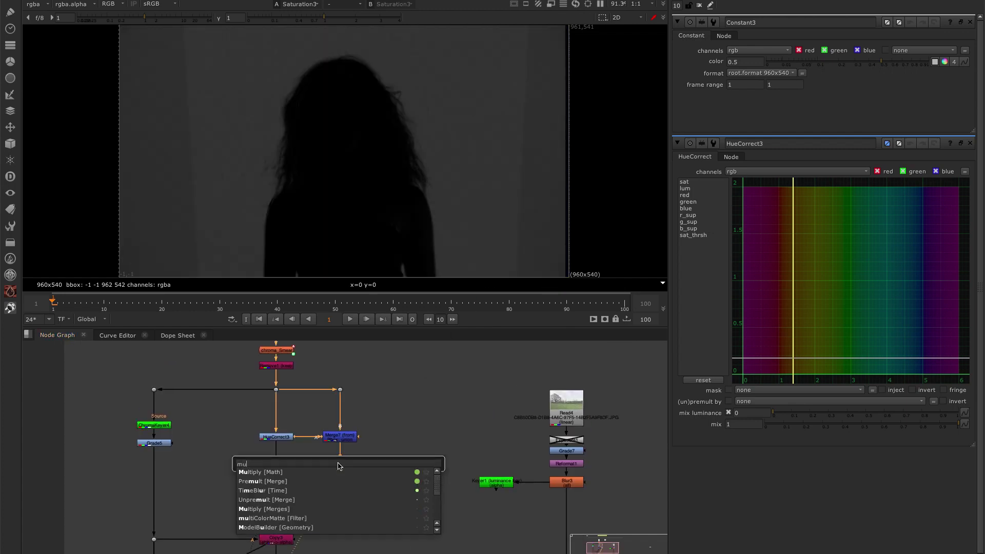
left_click(286, 473)
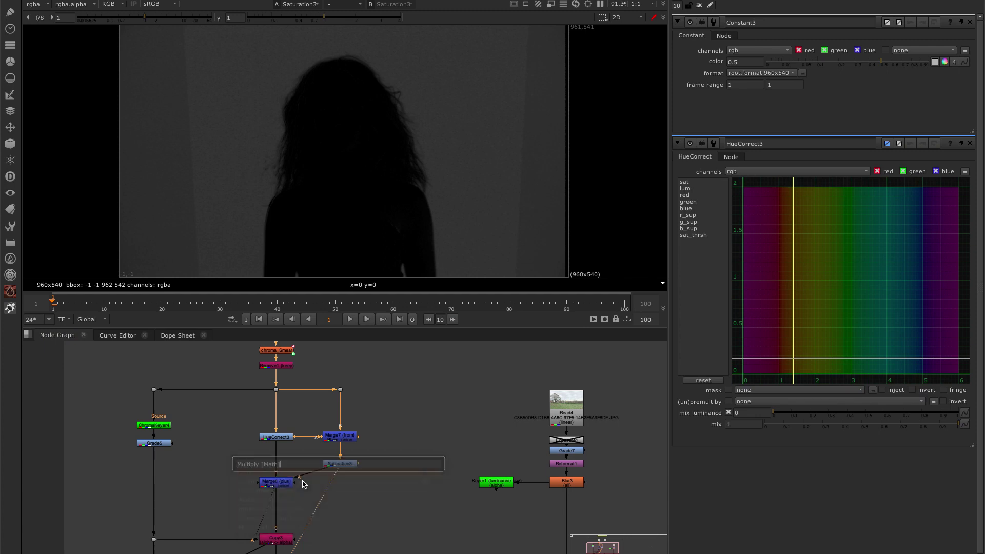
mouse_move(342, 469)
left_mouse_down()
mouse_move(321, 475)
mouse_move(343, 486)
left_mouse_up()
key("1")
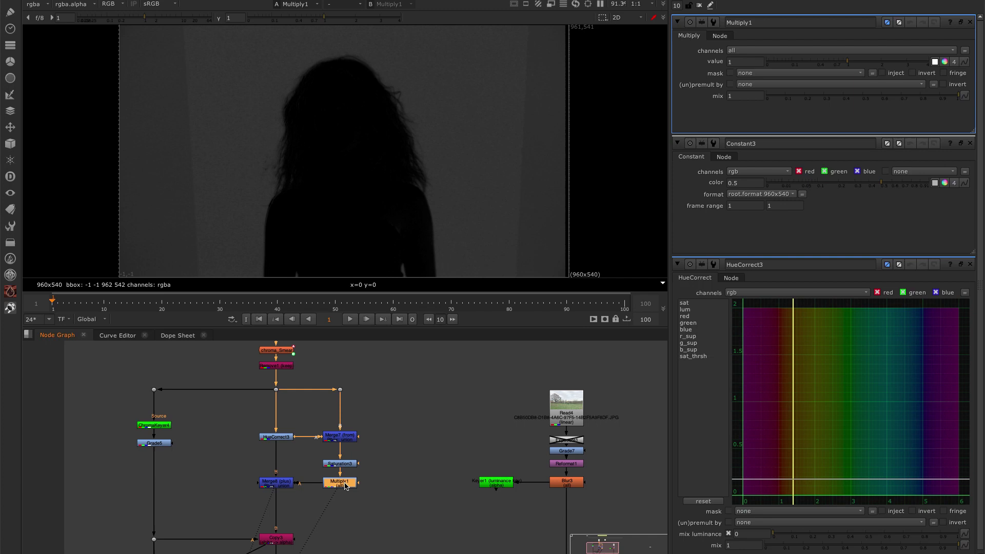
Set the Multiply1 value to 2.
left_click(751, 63)
double_click(748, 61)
type("2")
left_click(386, 460)
View the Merge8 result, then show the final Merge9 composite in the enlarged viewer.
left_click(290, 479)
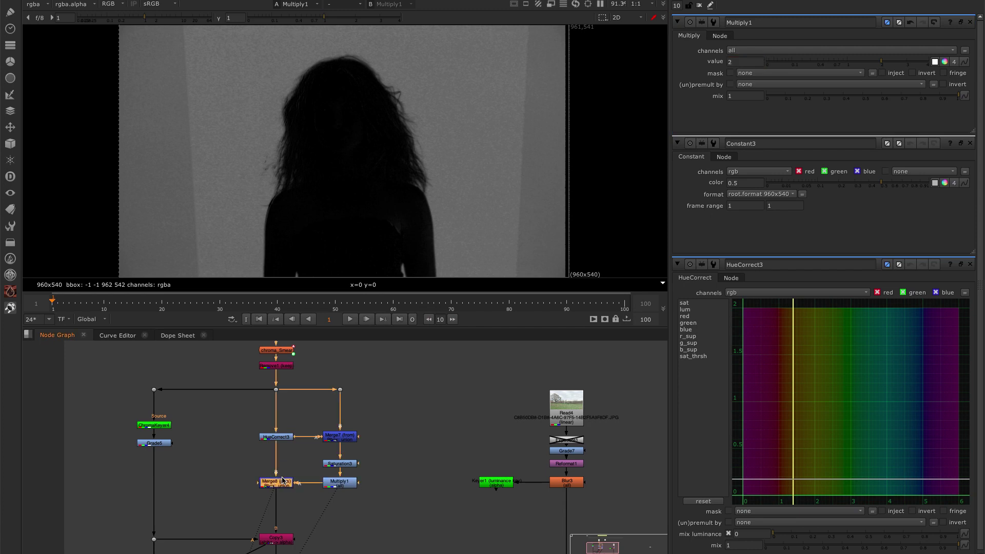
key("1")
left_click(314, 487)
middle_click_drag(328, 483, 341, 350)
middle_click_drag(303, 511, 308, 374)
left_click(291, 477)
key("1")
key("space")
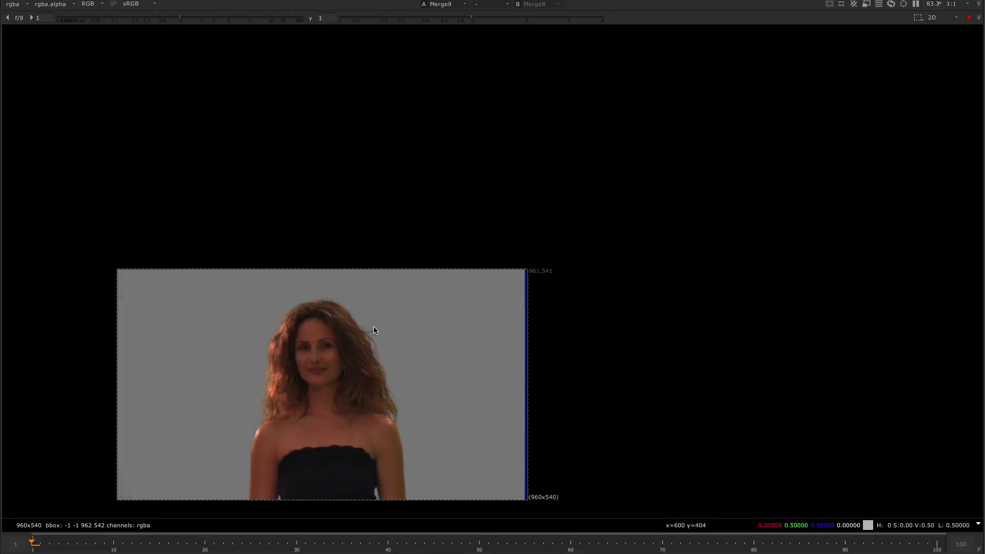
Examine the edges of both arms and shoulders up close in the Merge9 composite.
scroll(373, 328, "up", 4)
scroll(371, 373, "up", 2)
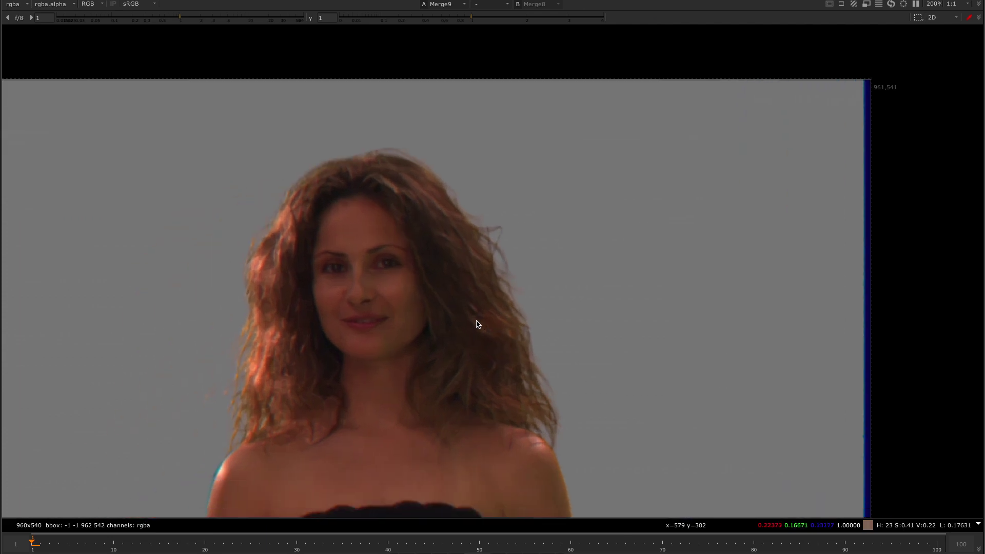
scroll(479, 248, "up", 3)
scroll(502, 278, "up", 4)
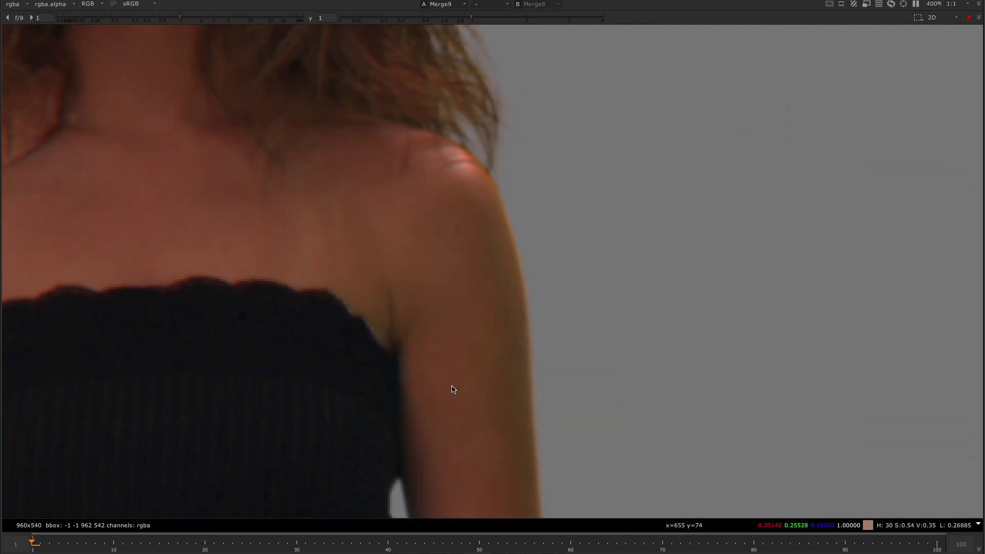
scroll(424, 343, "down", 3)
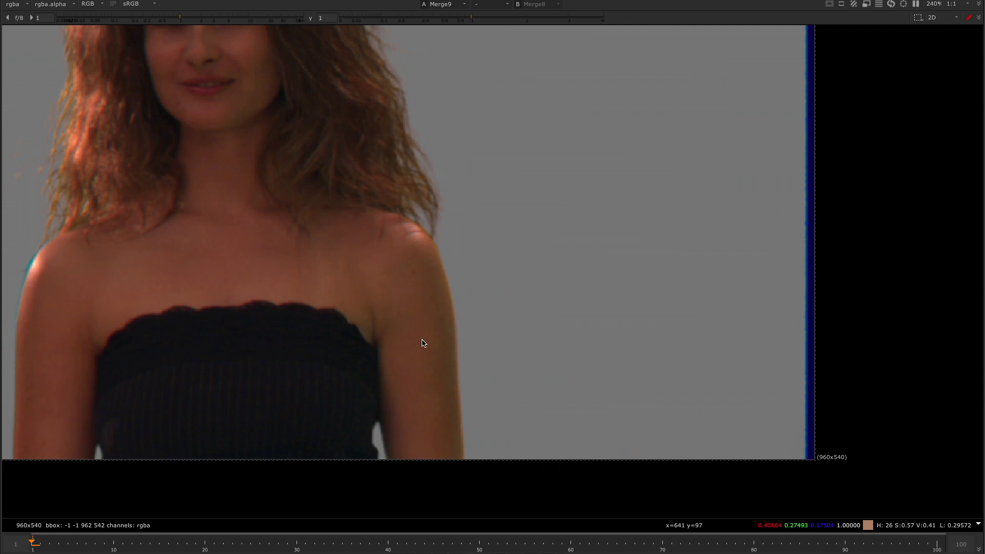
scroll(424, 343, "up", 3)
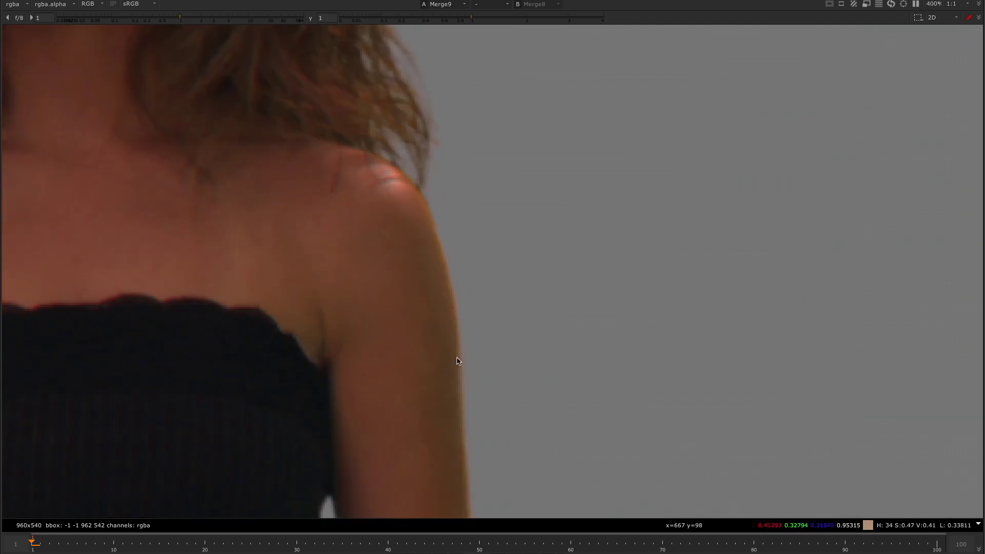
middle_click_drag(456, 358, 450, 258)
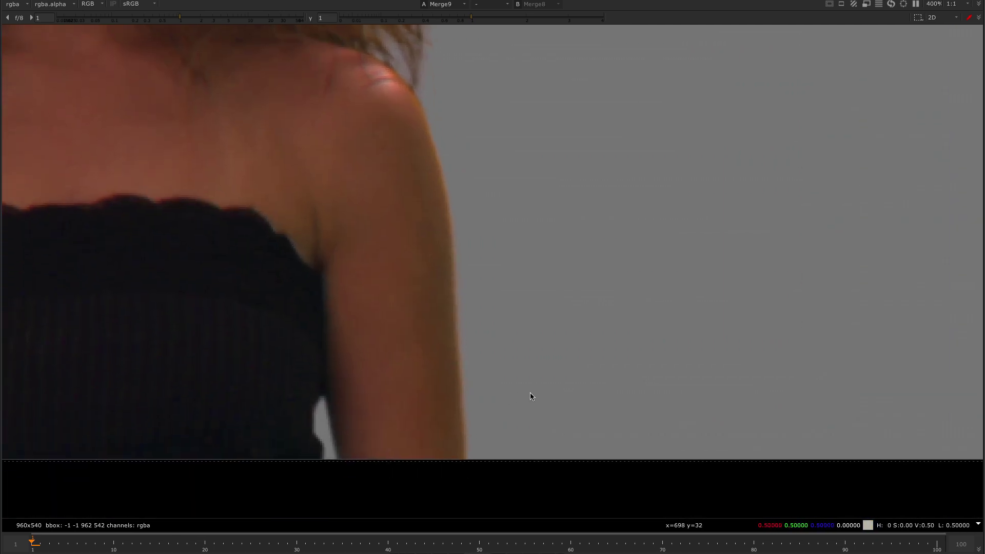
scroll(531, 396, "down", 5)
scroll(297, 359, "up", 7)
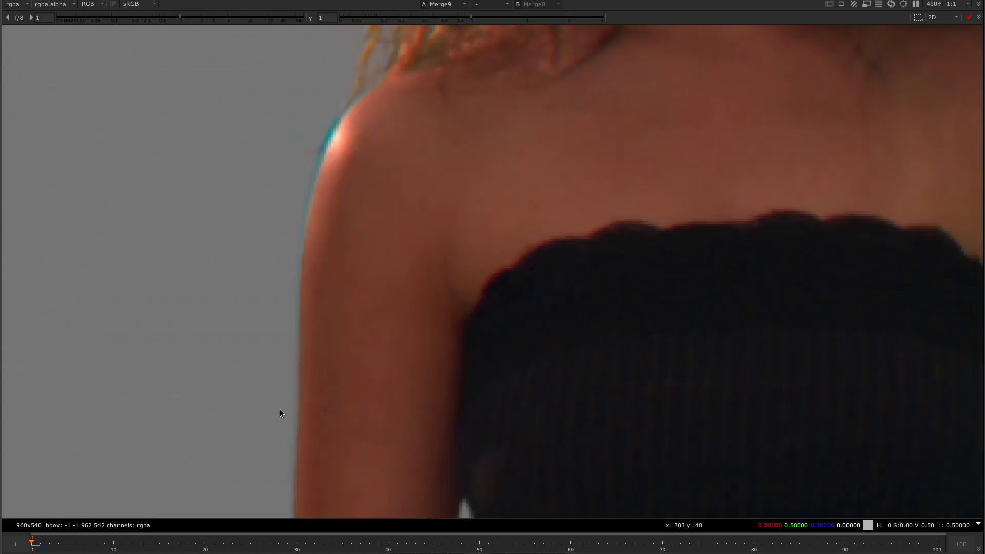
scroll(407, 323, "up", 3)
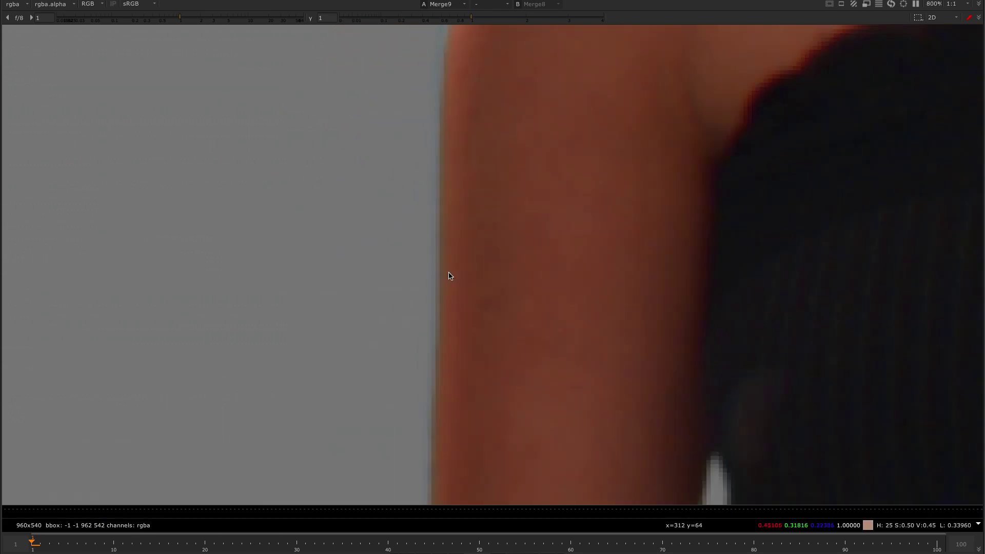
scroll(462, 445, "down", 5)
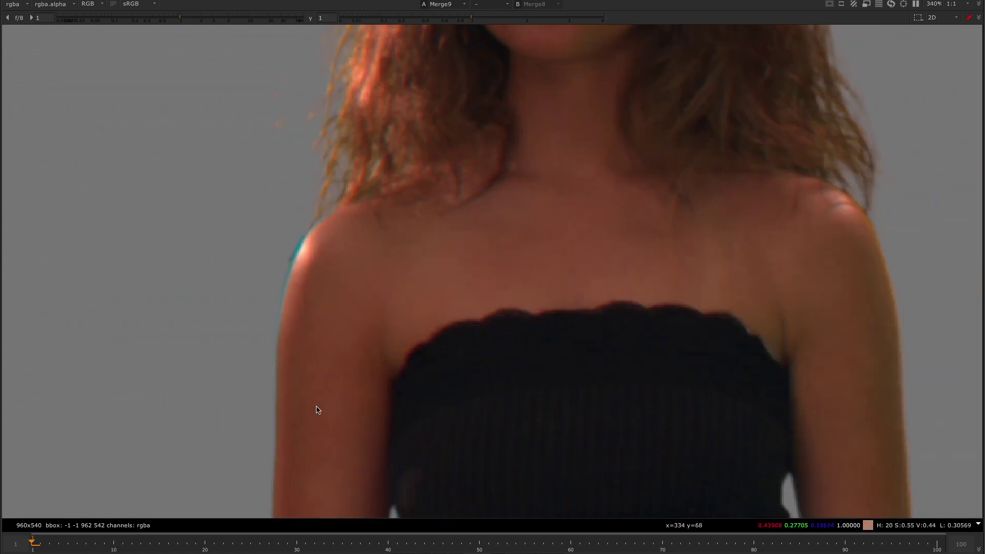
Try higher and lower Multiply1 values while comparing the arm edge against the grey background.
key("space")
scroll(325, 215, "up", 2)
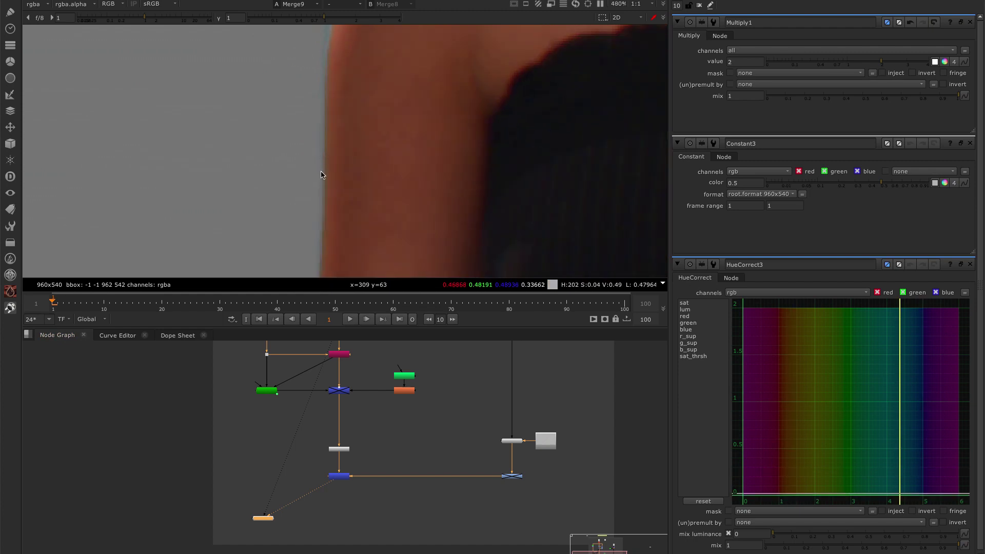
scroll(415, 429, "down", 3)
middle_click_drag(392, 346, 385, 478)
scroll(385, 478, "up", 4)
left_click(386, 517)
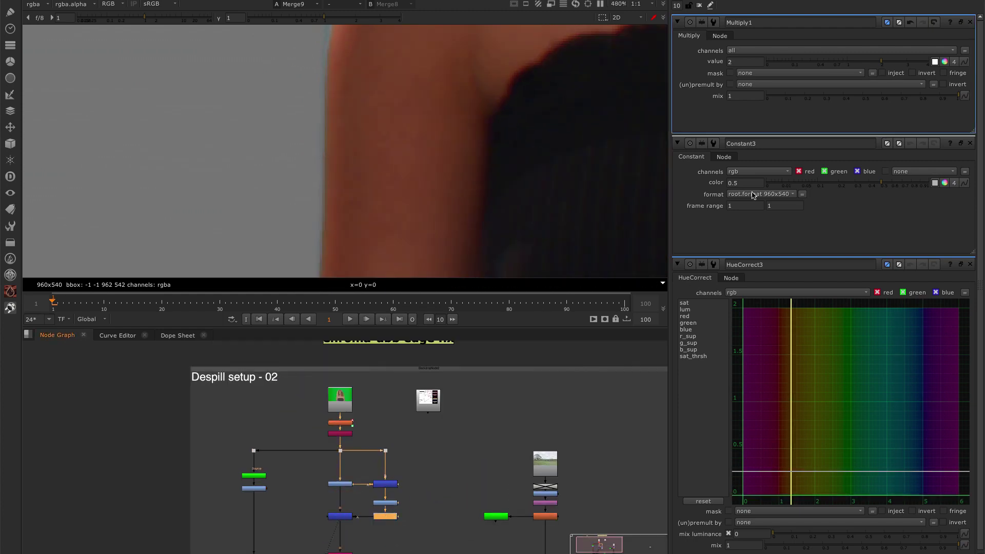
left_click(742, 62)
left_click(729, 62)
key("Up")
key("Up")
key("Down")
key("Down")
key("Down")
key("Up")
key("Up")
key("Down")
key("Down")
key("Down")
key("Up")
key("Up")
key("Up")
key("Up")
key("Down")
key("Down")
key("Down")
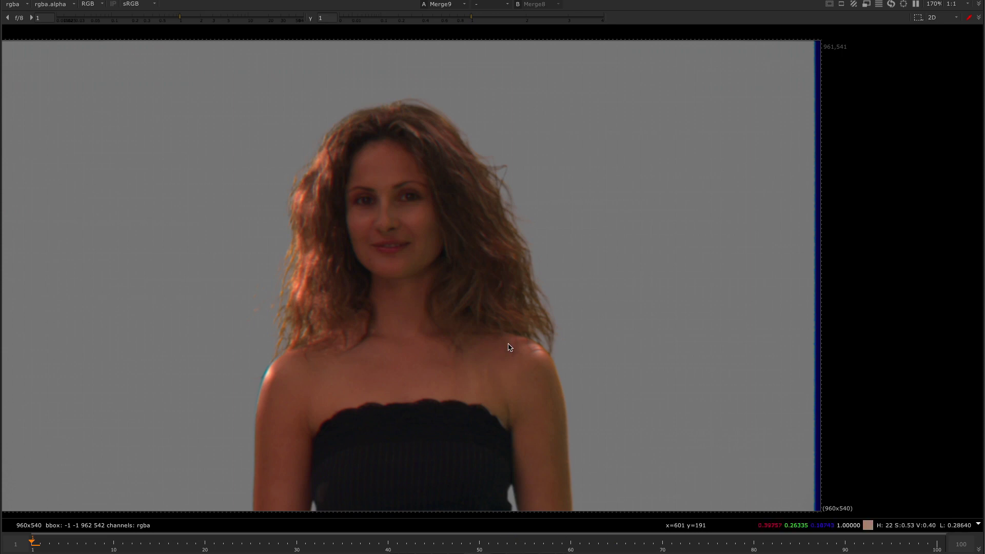
Add a second Multiply node beside Multiply1.
key("space")
key("Tab")
type("ml")
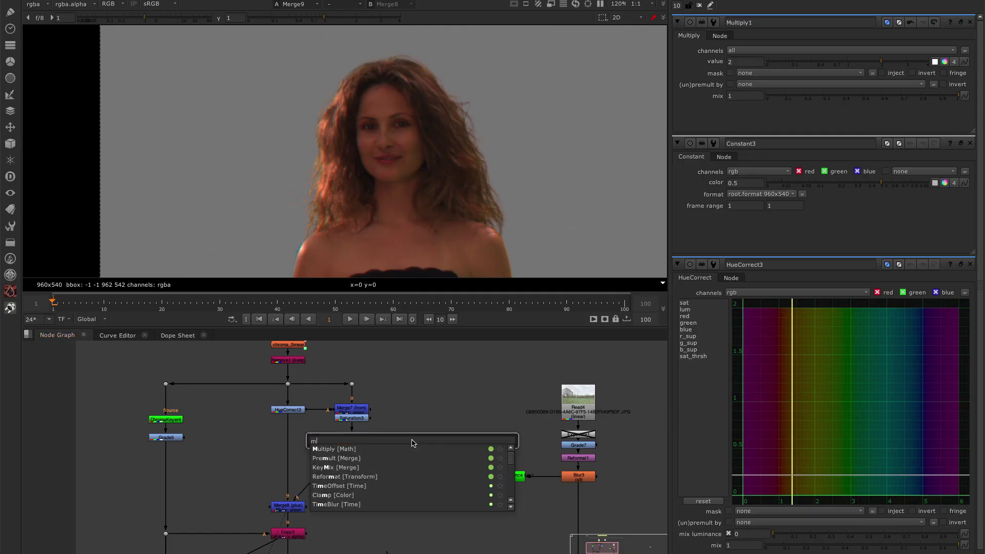
key("Return")
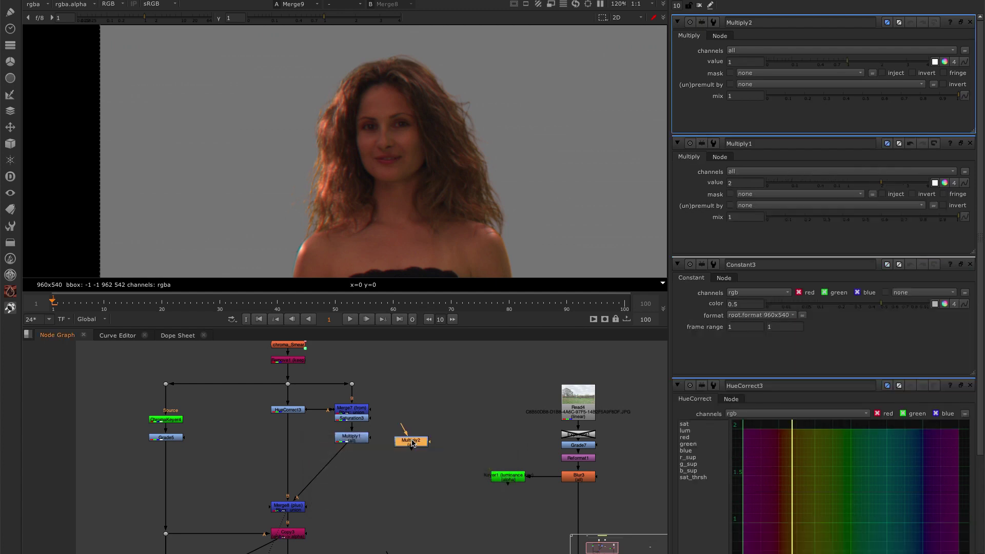
Insert a KeyMix node after Multiply1 and connect its free input to the second Multiply node.
left_click(353, 437)
key("Tab")
type("ky")
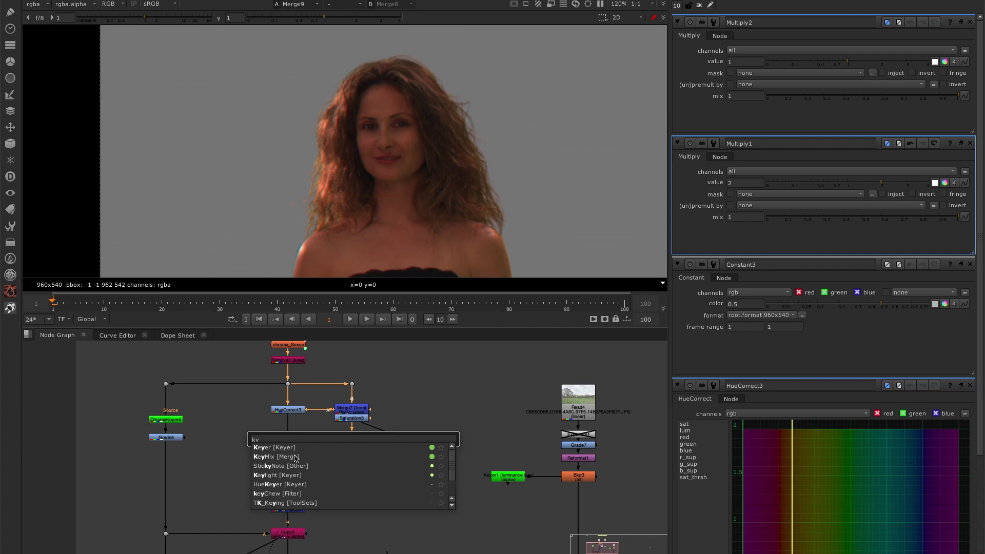
left_click(296, 457)
left_click_drag(346, 454, 407, 431)
Create a Roto node next to the KeyMix and connect it as the KeyMix mask.
left_click(428, 466)
key("o")
left_click_drag(346, 462, 426, 466)
Draw a closed five-point Bezier roto shape around the outer shoulder and arm on the cyan-fringed side of the woman.
key("space")
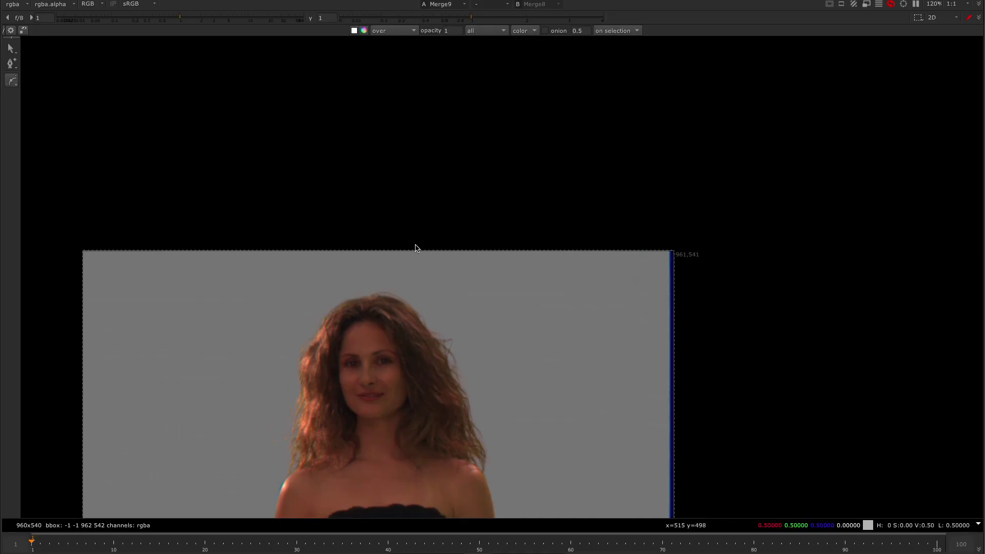
middle_click_drag(416, 249, 486, 130)
scroll(390, 384, "up", 2)
left_click(363, 342)
left_click(324, 344)
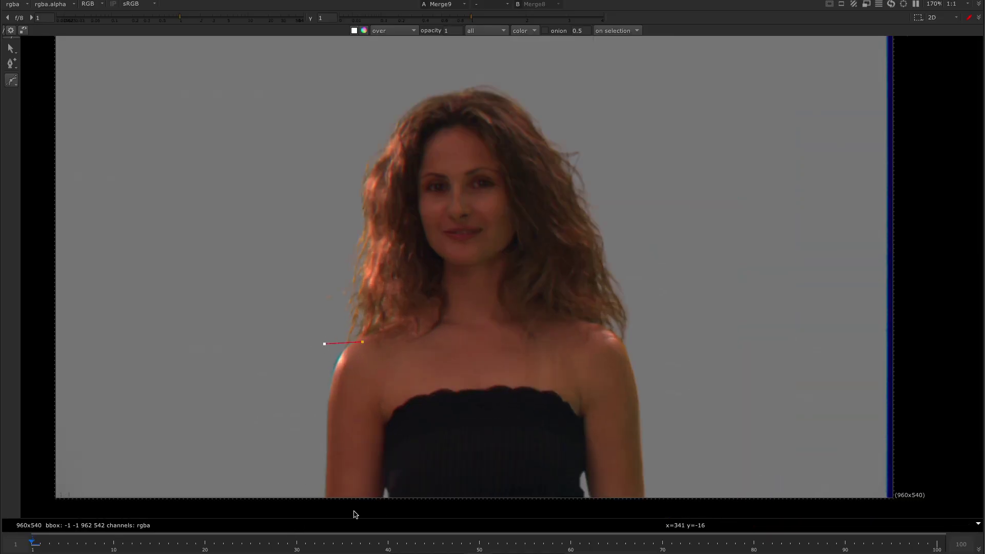
left_click(308, 508)
left_click(346, 508)
left_click(370, 355)
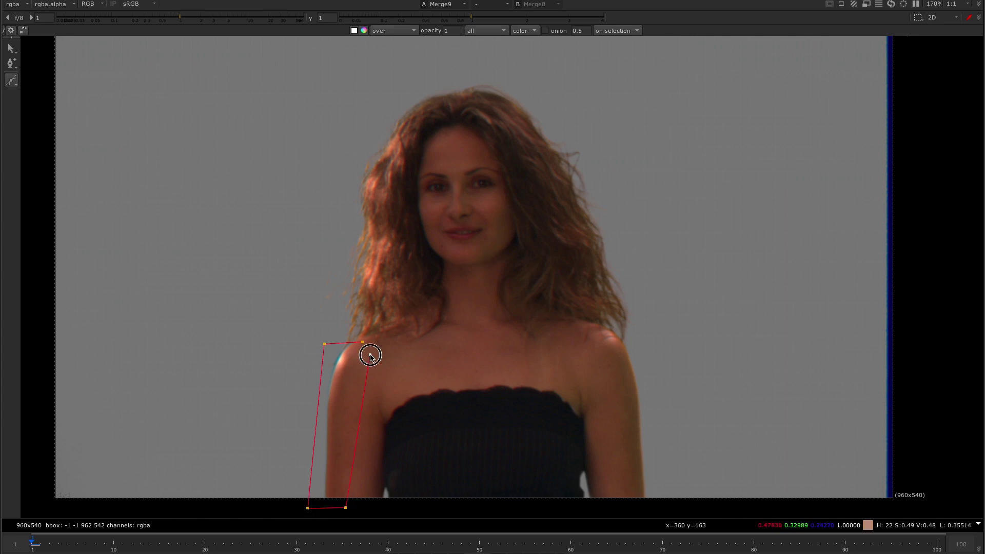
left_click(363, 342)
key("space")
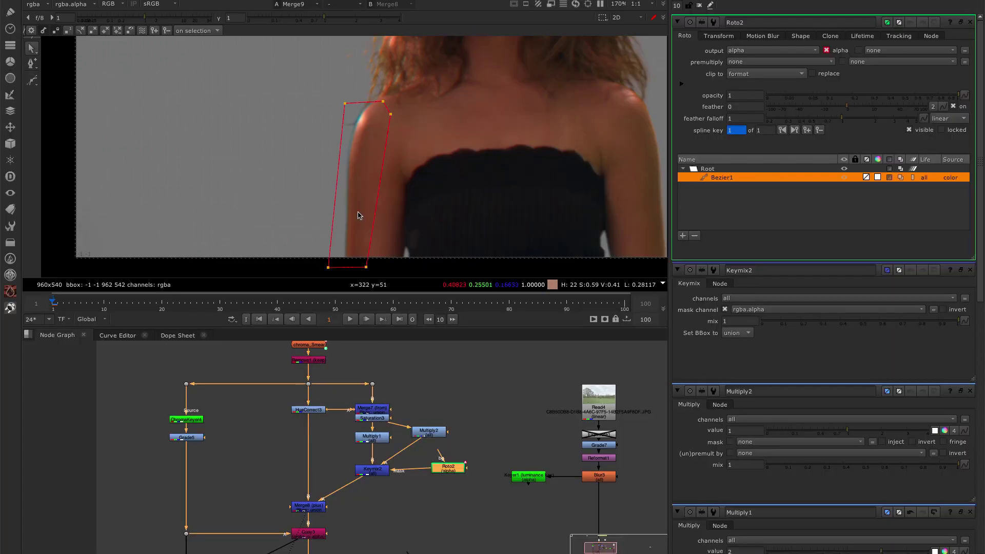
Try Multiply2 values of 2, 1 and 3 while comparing the arm edge inside the roto shape.
scroll(424, 474, "up", 2)
double_click(402, 444)
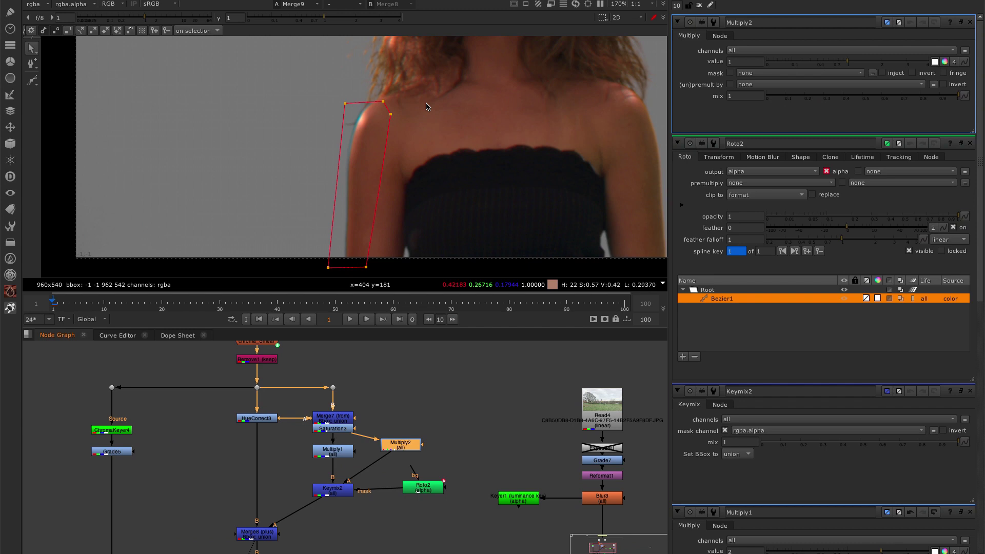
scroll(426, 106, "up", 5)
middle_click_drag(421, 160, 429, 80)
left_click_drag(744, 63, 689, 67)
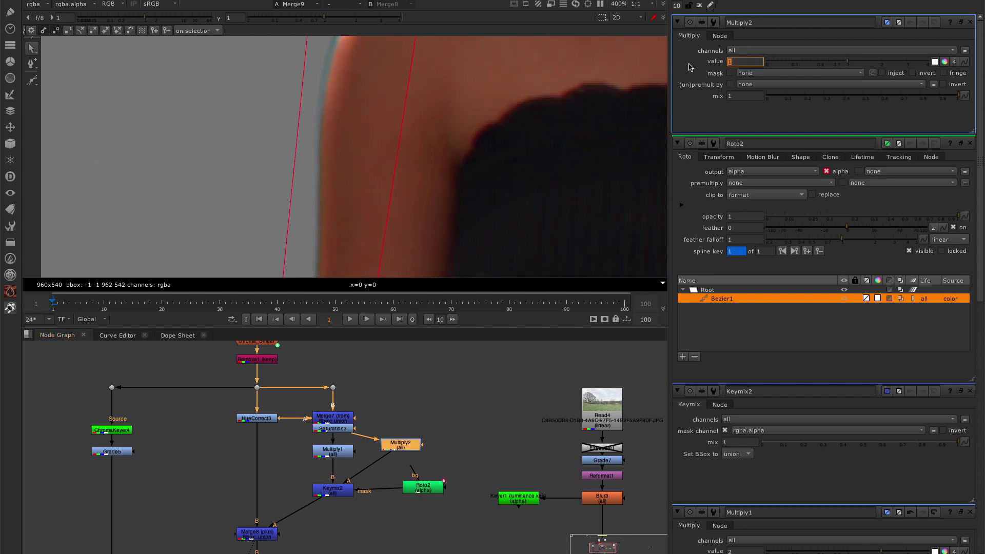
type("2")
key("Return")
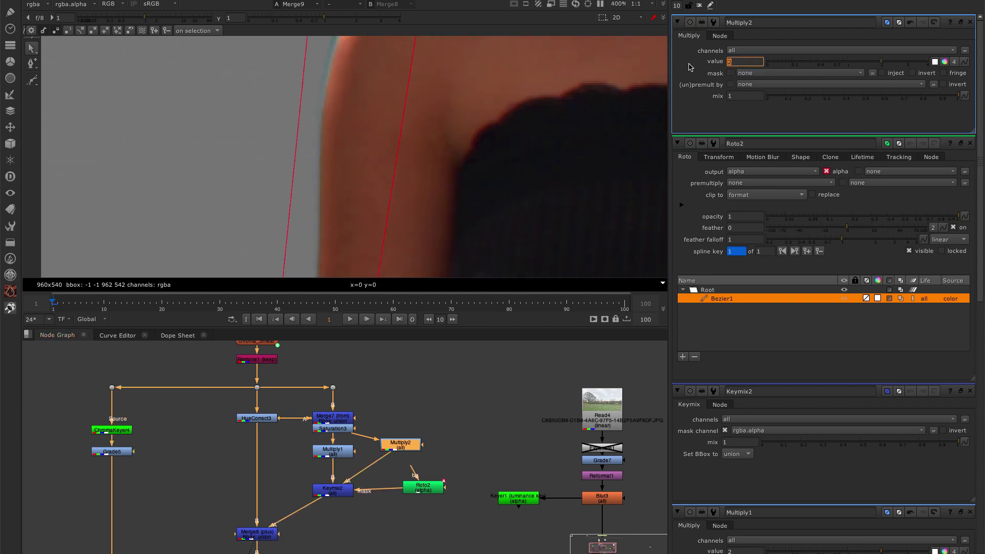
type("1")
key("Return")
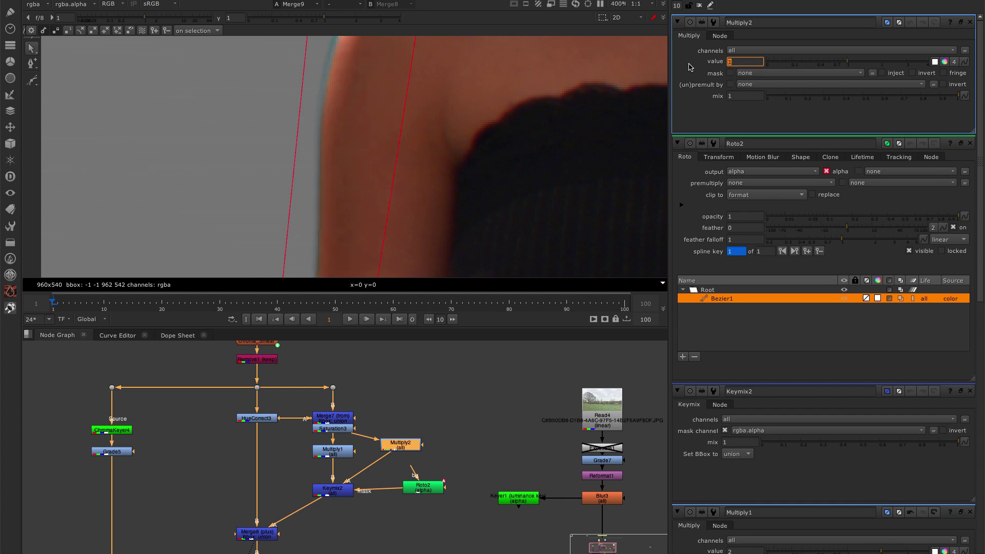
key("Return")
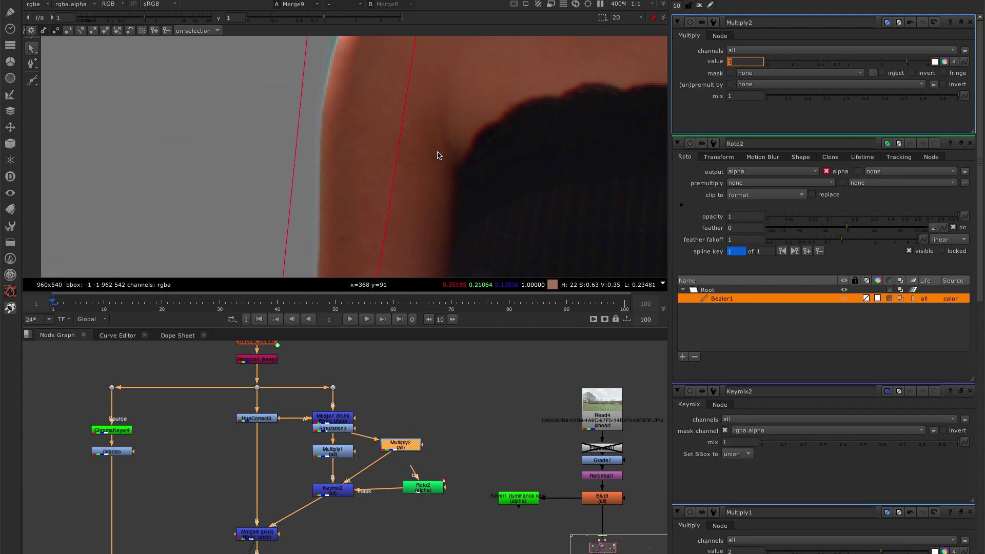
scroll(341, 215, "down", 2)
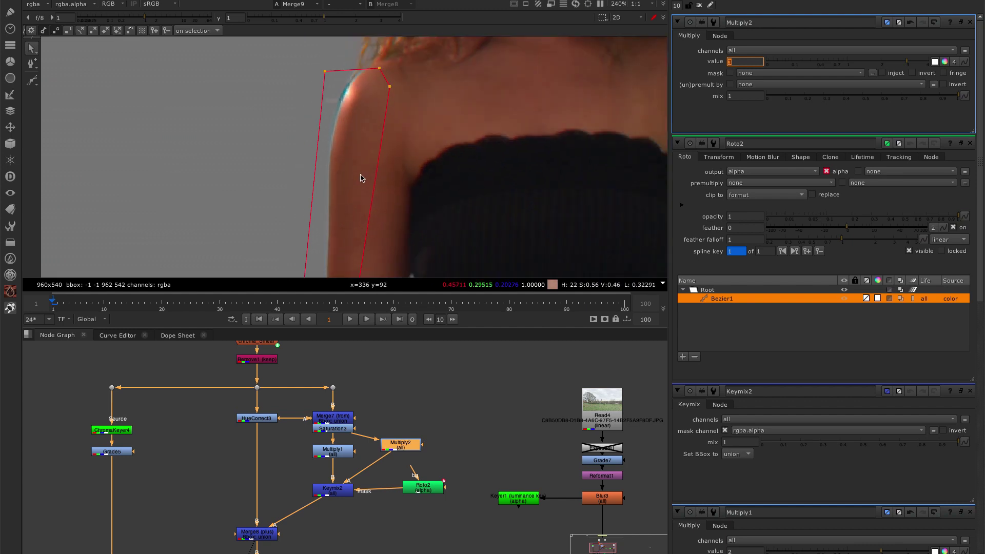
middle_click_drag(362, 178, 341, 169)
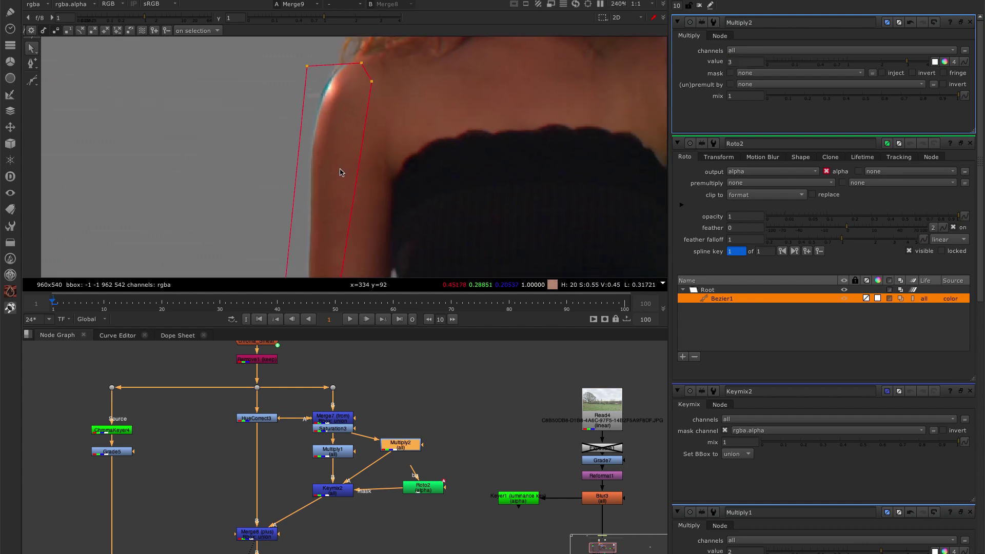
Delete the Bezier shape from Roto2 and draw a new four-point one around the woman's opposite arm.
left_click(393, 469)
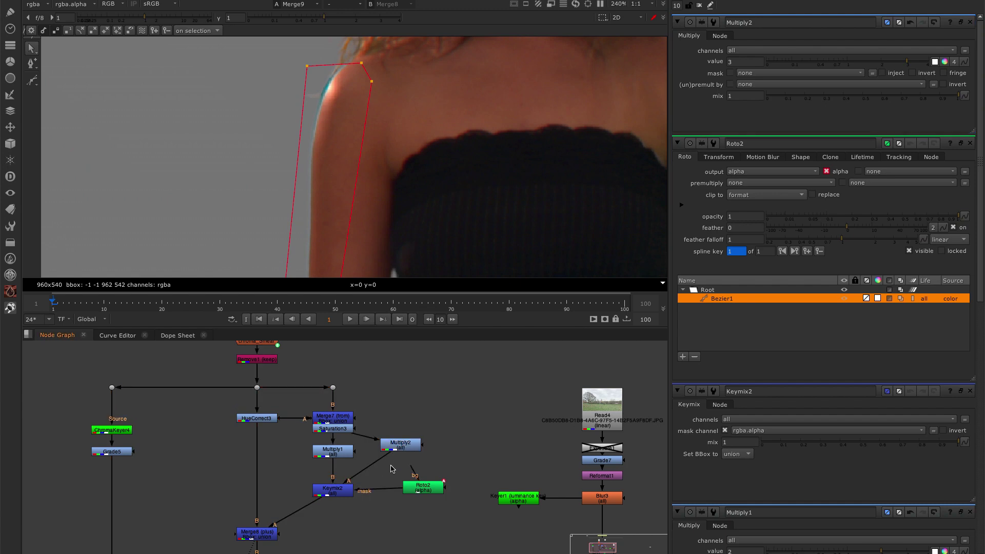
left_click(424, 487)
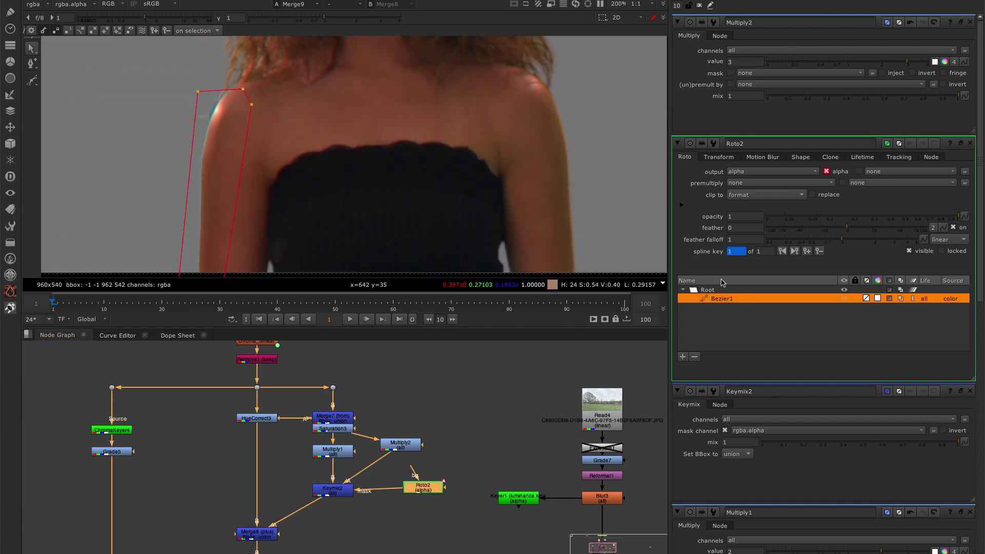
left_click(695, 356)
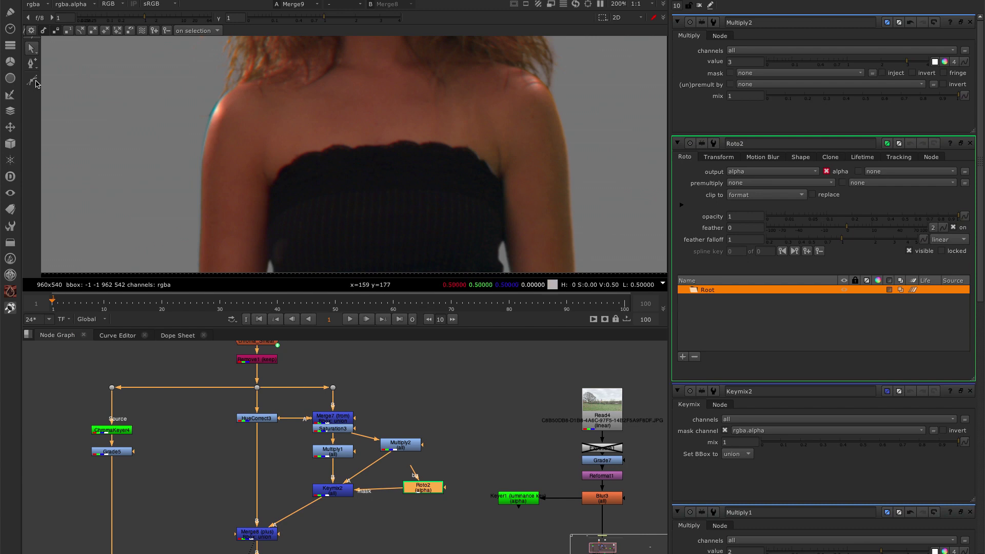
left_click(35, 82)
left_click(574, 80)
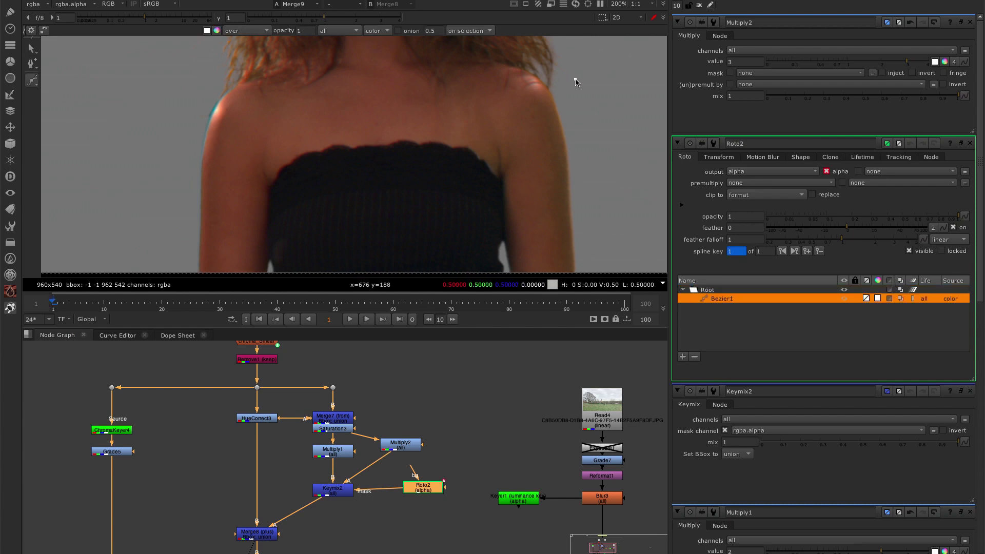
scroll(534, 158, "down", 3)
left_click(521, 238)
left_click(602, 232)
middle_click_drag(598, 164, 591, 247)
left_click(544, 92)
key("Return")
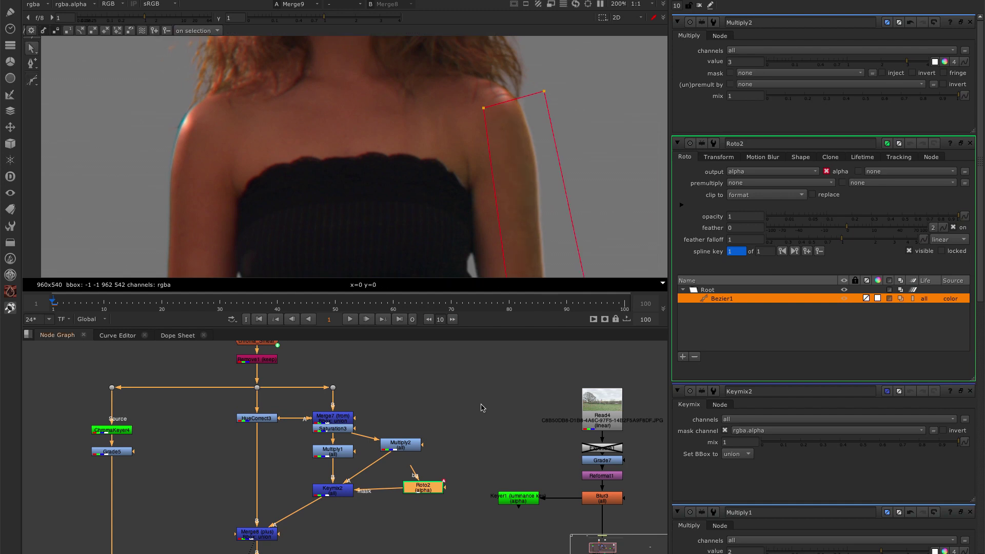
Set the Multiply2 value to 0.
left_click(399, 444)
double_click(743, 62)
type("0")
key("Return")
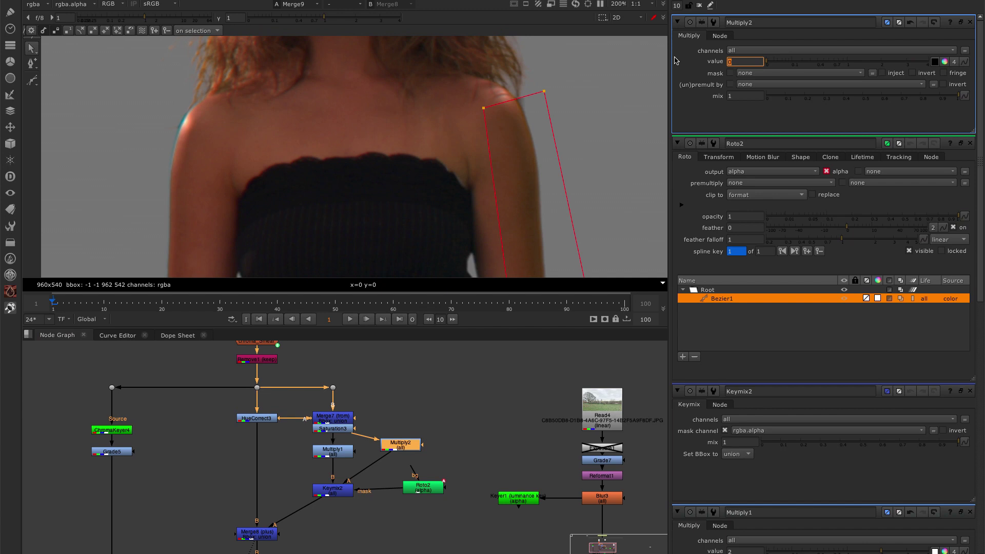
Examine the outer arm edge inside the new roto shape closely against the grey background.
scroll(567, 193, "up", 4)
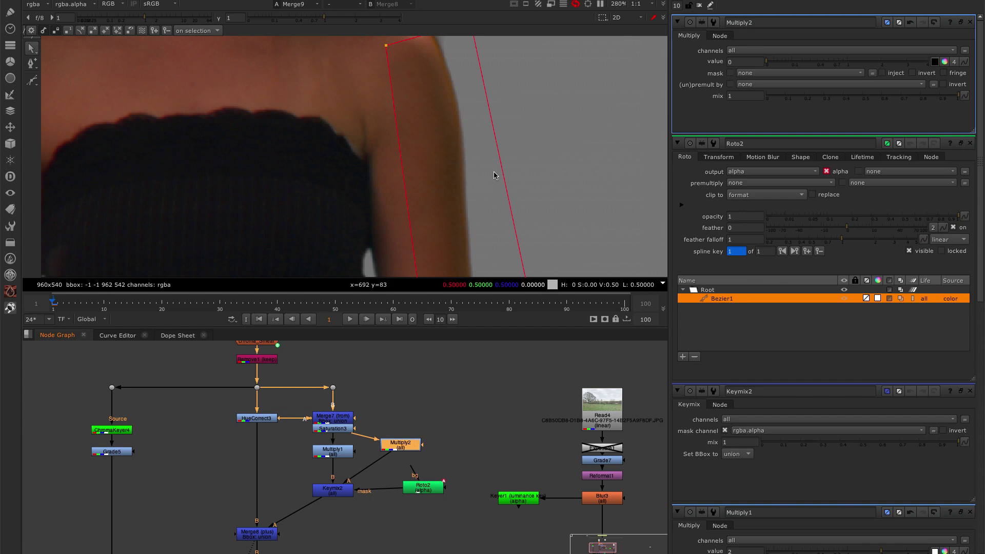
scroll(471, 130, "up", 3)
scroll(471, 131, "down", 2)
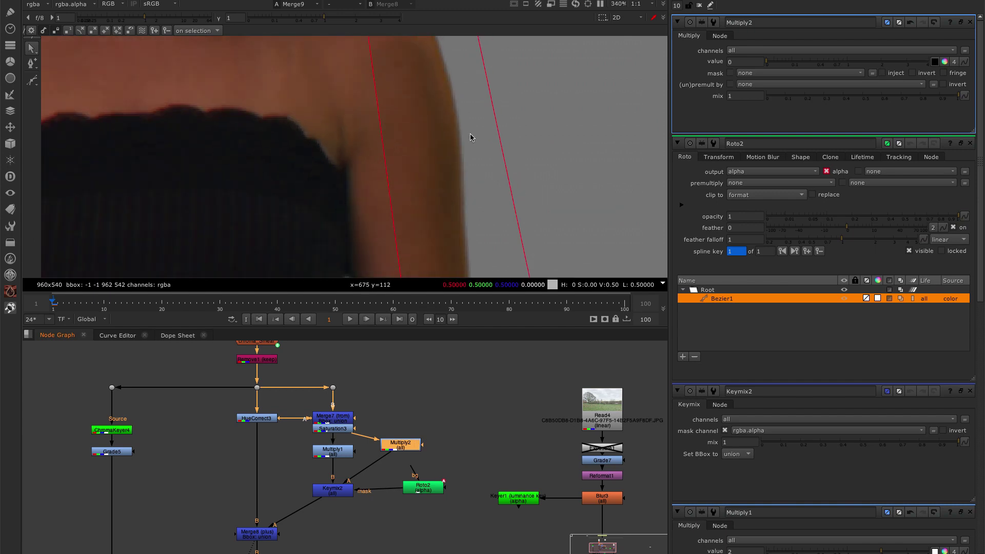
key("space")
scroll(453, 359, "up", 3)
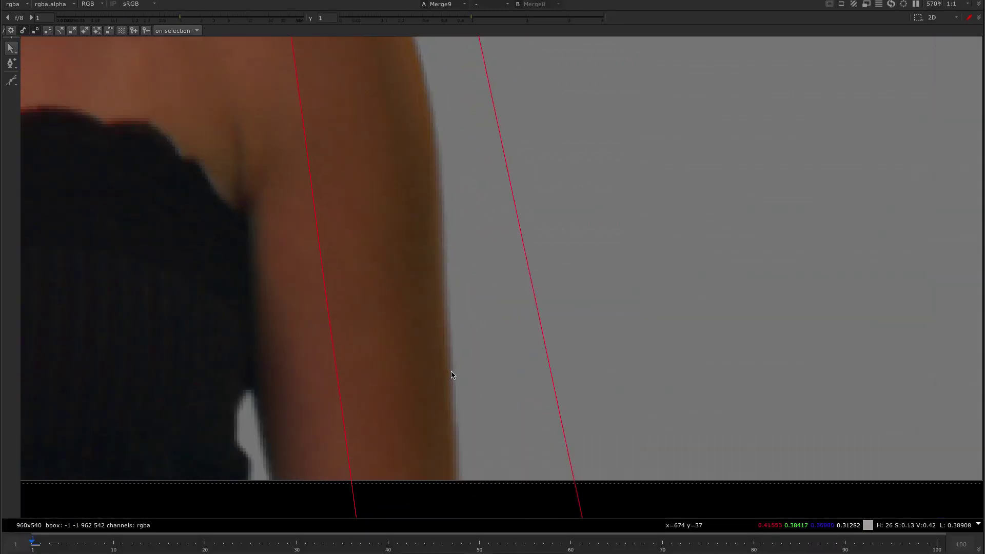
scroll(452, 375, "down", 3)
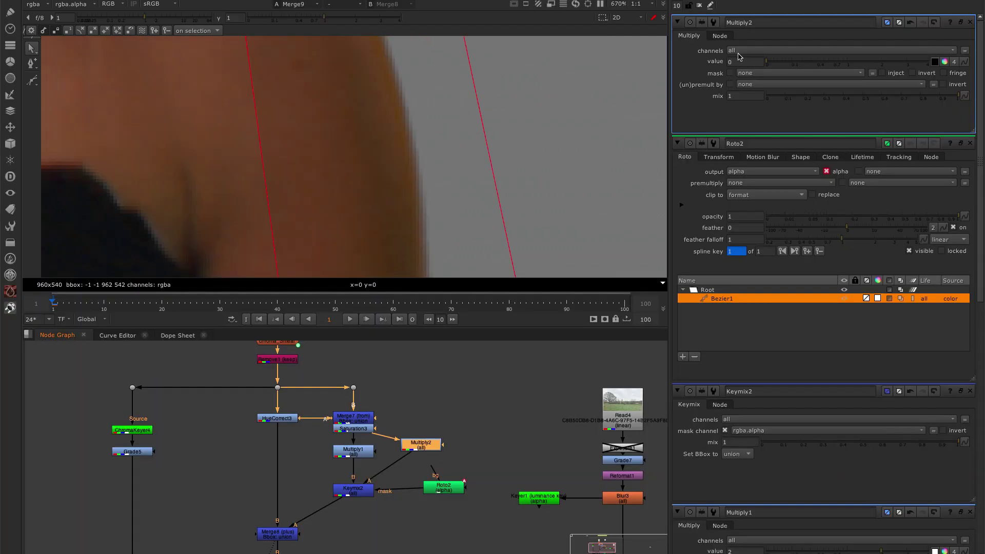
left_click(743, 62)
double_click(743, 62)
scroll(501, 117, "down", 1)
middle_click(502, 170)
key("space")
scroll(560, 375, "up", 2)
scroll(488, 359, "up", 5)
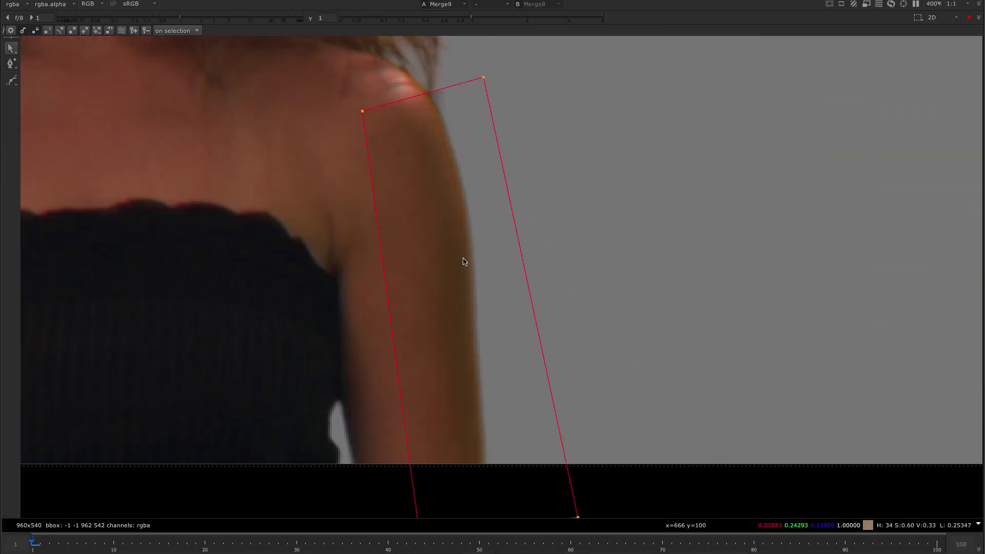
scroll(467, 329, "down", 6)
key("space")
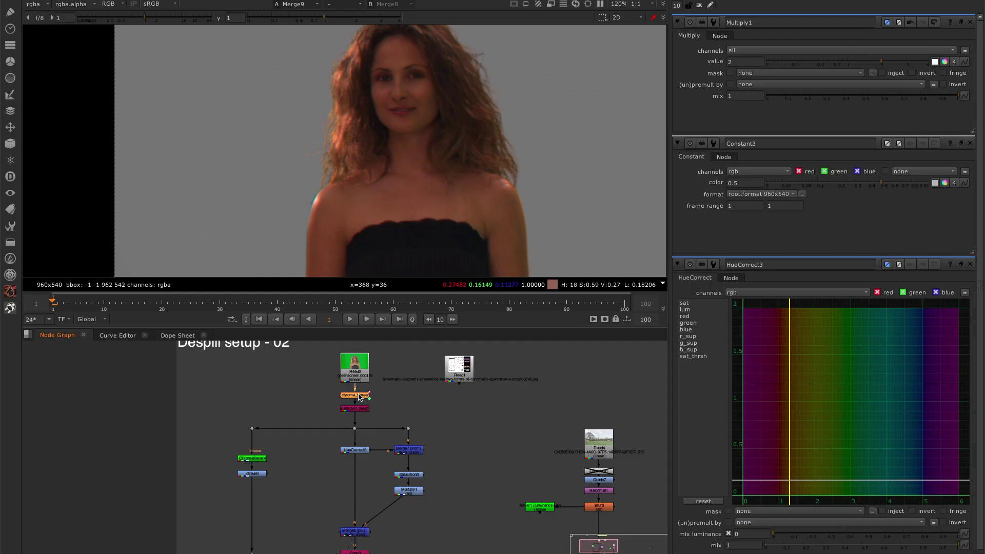
View the chroma smear node's output and inspect the shoulder edge in its red, green and blue channels.
key("1")
key("space")
scroll(358, 351, "up", 4)
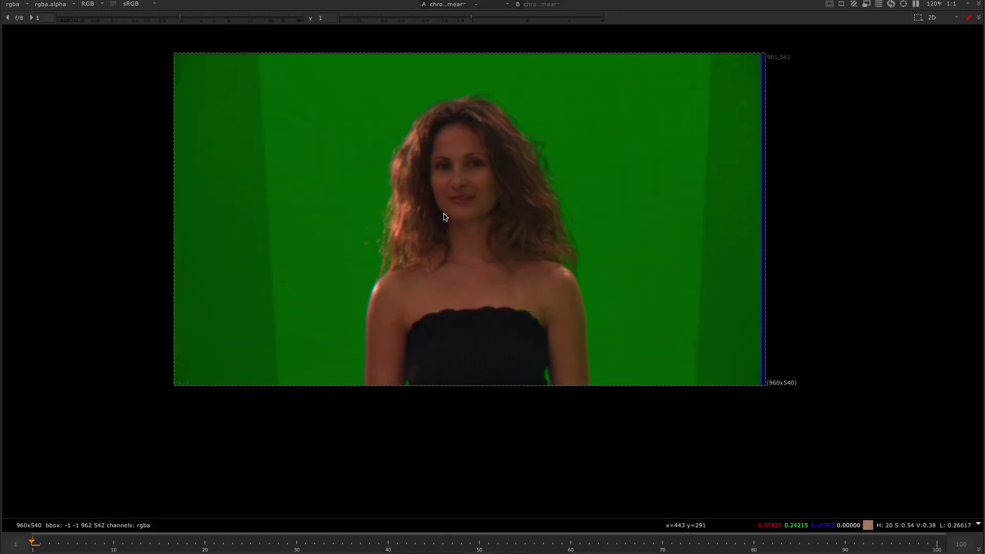
scroll(429, 287, "up", 3)
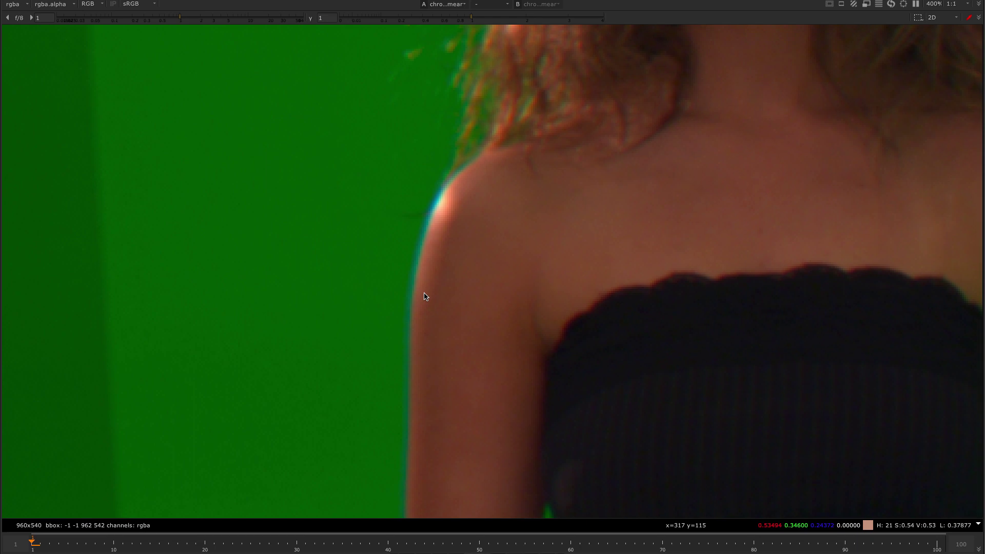
key("r")
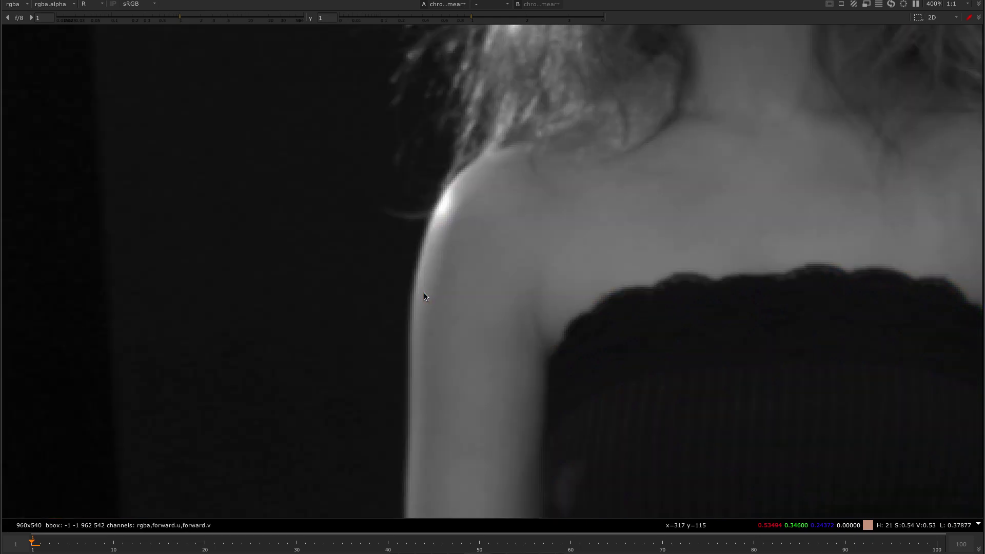
key("g")
key("b")
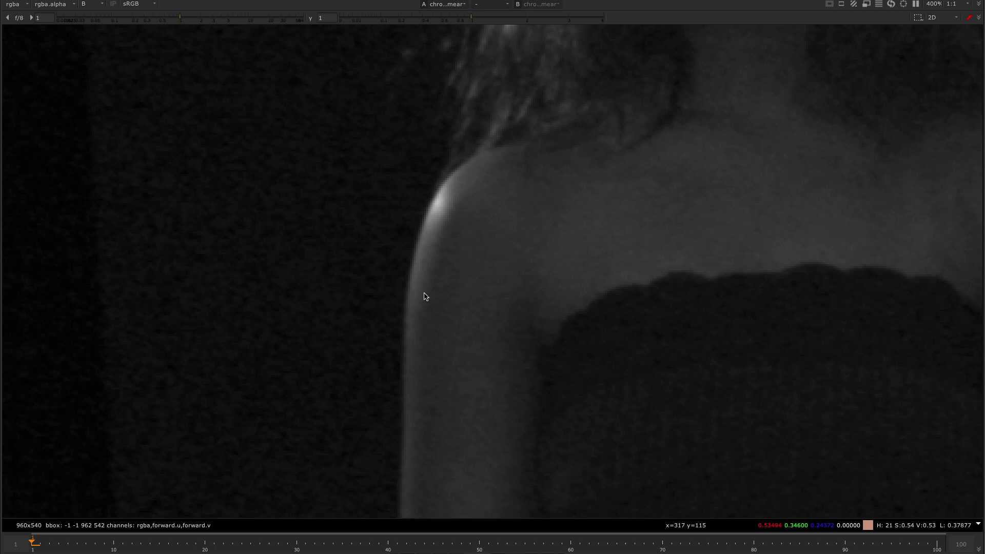
scroll(409, 307, "up", 1)
Alternate repeatedly between the green and red channels to compare how the edges shift on both arms.
key("g")
key("r")
key("g")
key("r")
key("g")
key("r")
key("g")
key("r")
key("g")
key("r")
key("g")
key("r")
key("g")
key("r")
key("g")
key("r")
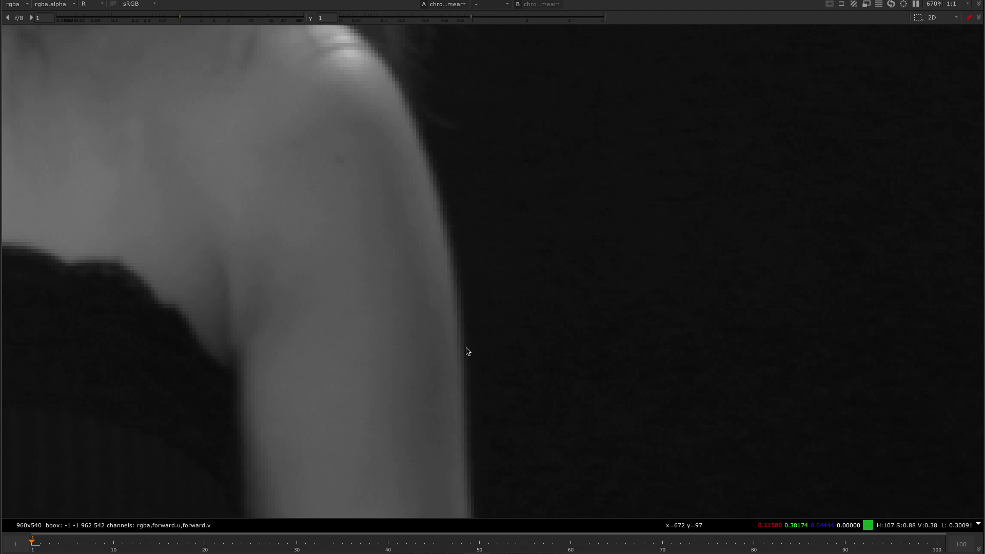
key("g")
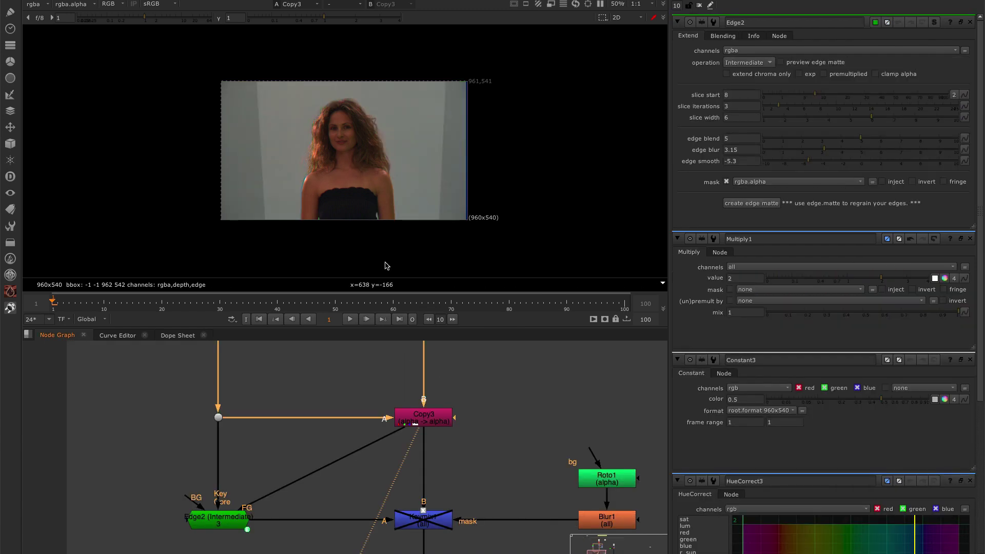
Enable Keymix1, view its output, and open the properties of Edge2, Keymix1 and Roto1.
middle_click_drag(228, 517, 256, 479)
scroll(256, 480, "up", 4)
left_click(261, 479)
left_click(200, 502)
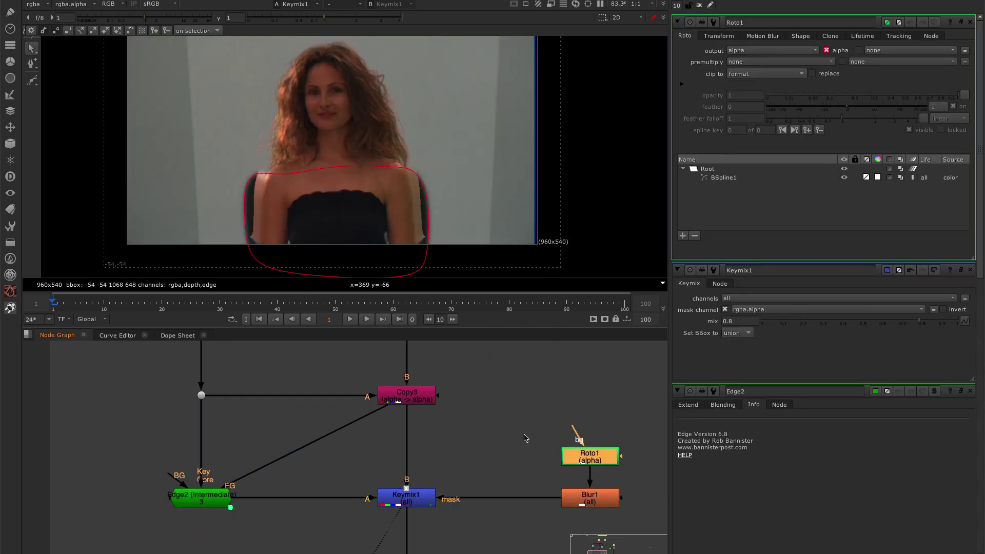
scroll(251, 185, "up", 3)
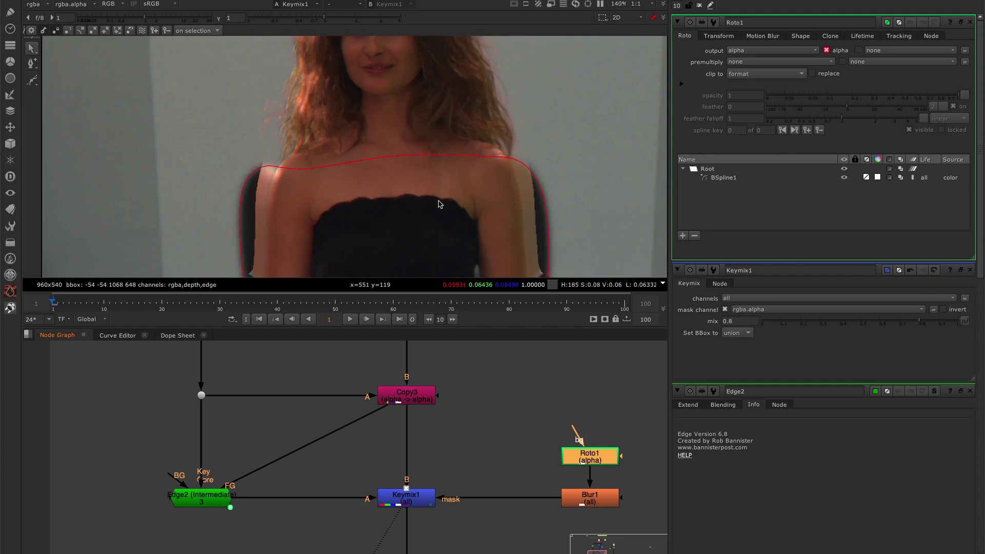
View the Merge9 result and toggle Keymix1 off and on to compare both arm edges.
middle_click_drag(472, 532, 471, 418)
scroll(467, 436, "down", 3)
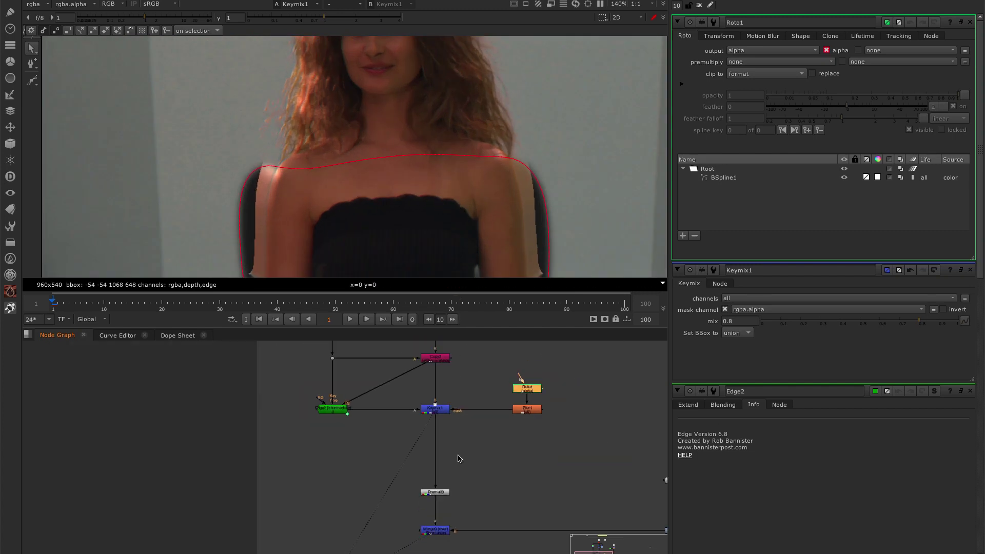
middle_click_drag(459, 457, 412, 404)
left_click(388, 480)
key("1")
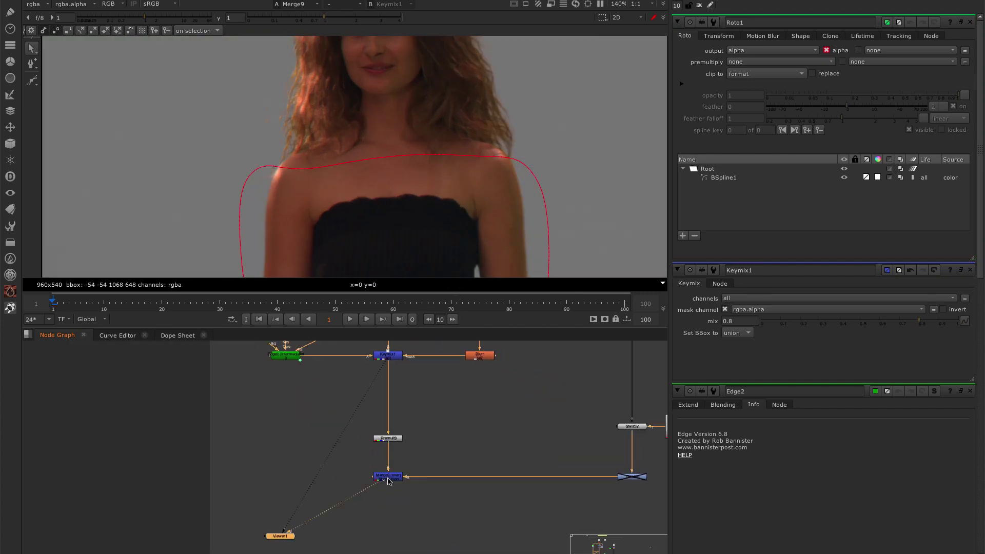
left_click(381, 397)
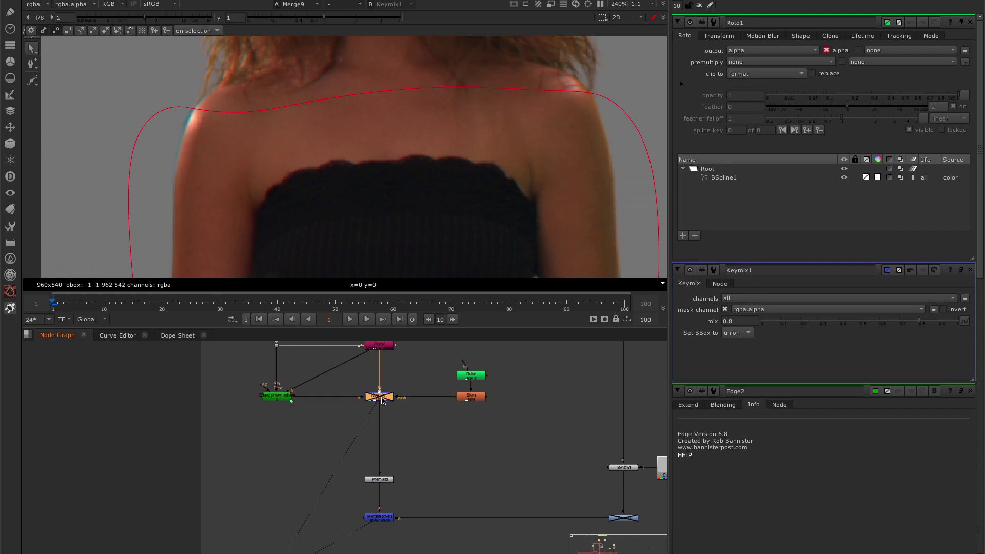
key("d")
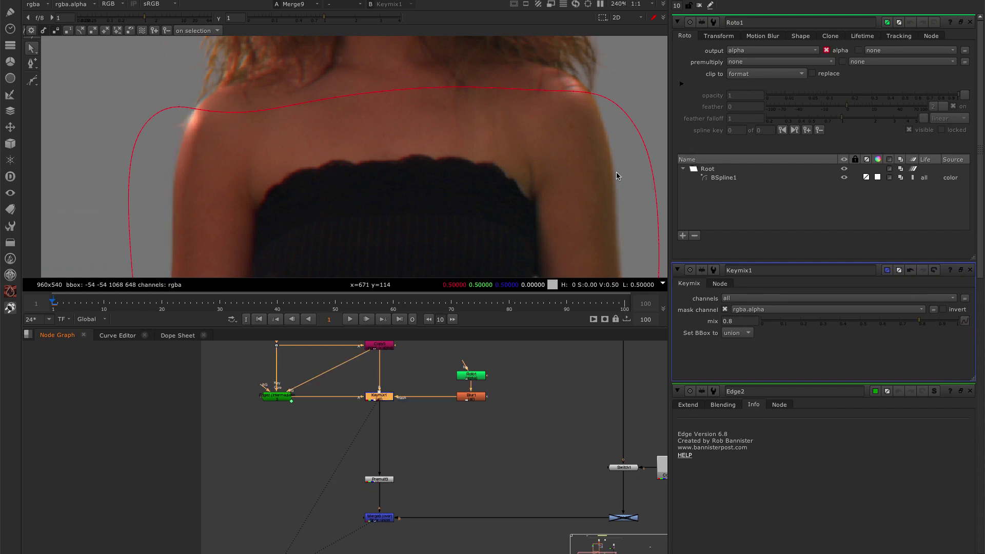
Inspect both arm edges of the Merge9 result up close and toggle Keymix1 to compare them.
key("space")
scroll(596, 375, "up", 5)
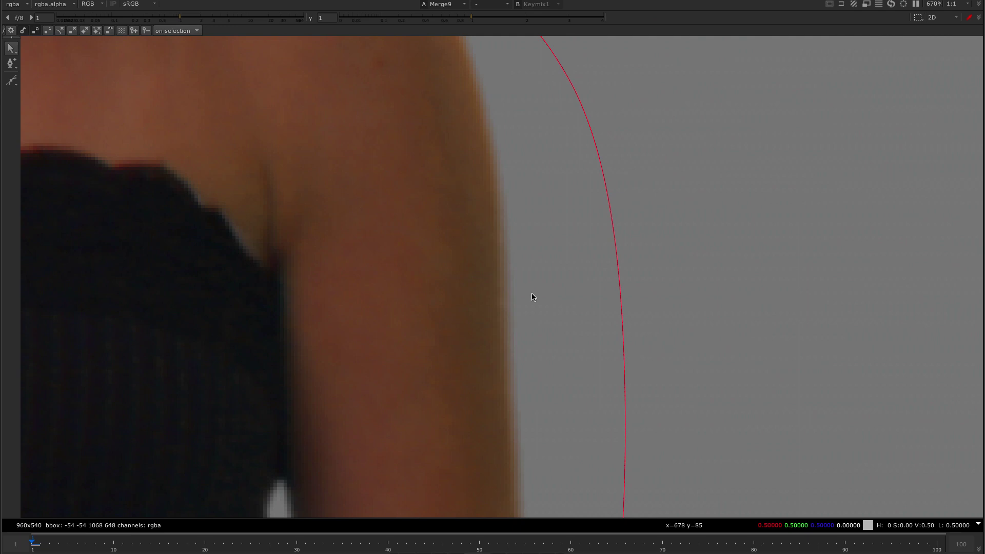
scroll(609, 380, "down", 5)
scroll(308, 341, "up", 7)
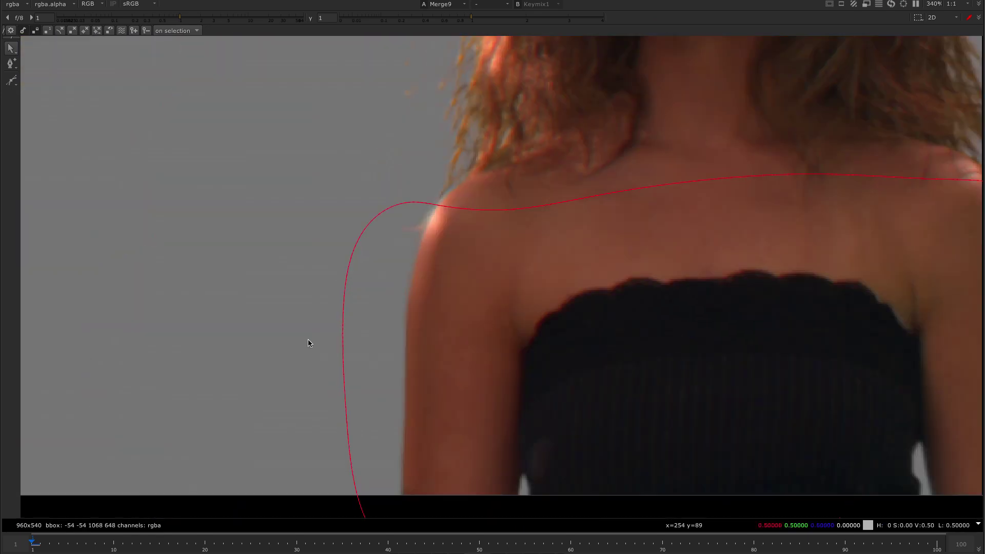
key("d")
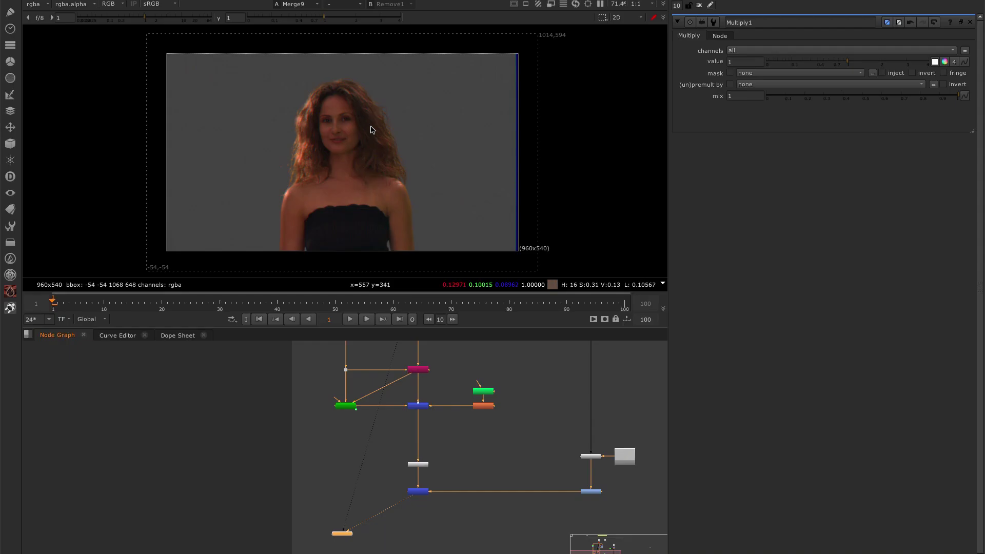
Examine the hair, shoulder and arm edges of the keyed result over the darker grey background.
scroll(301, 222, "up", 4)
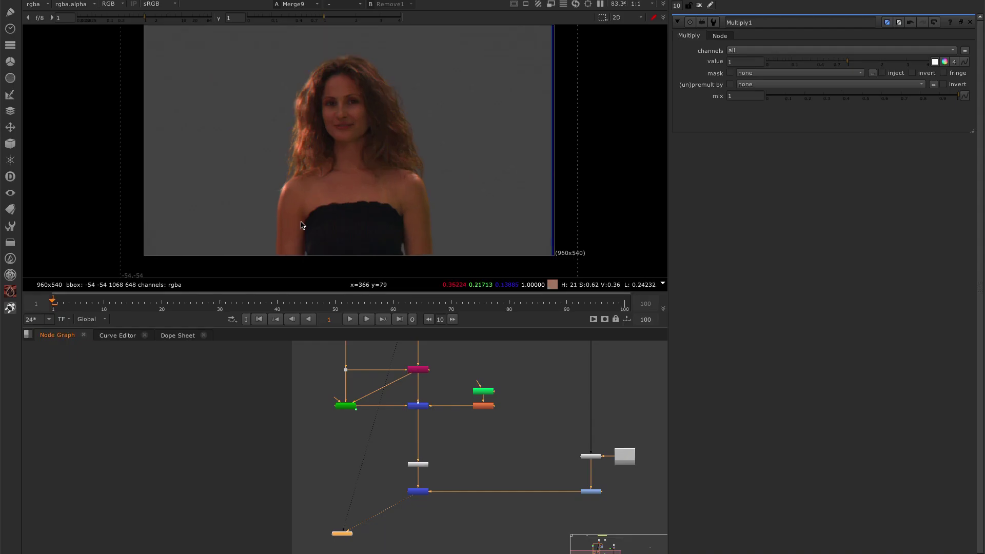
key("space")
middle_click_drag(344, 256, 384, 201)
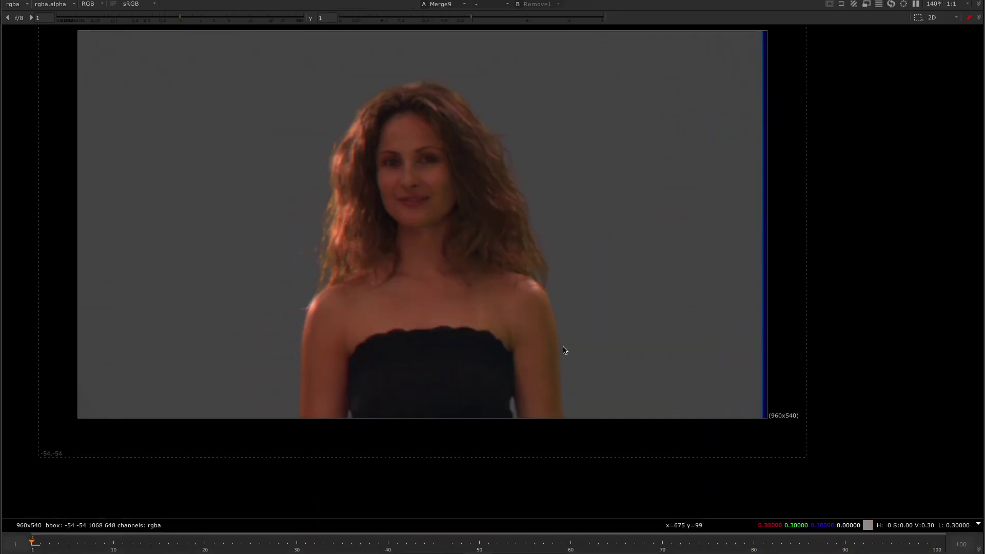
key("plus")
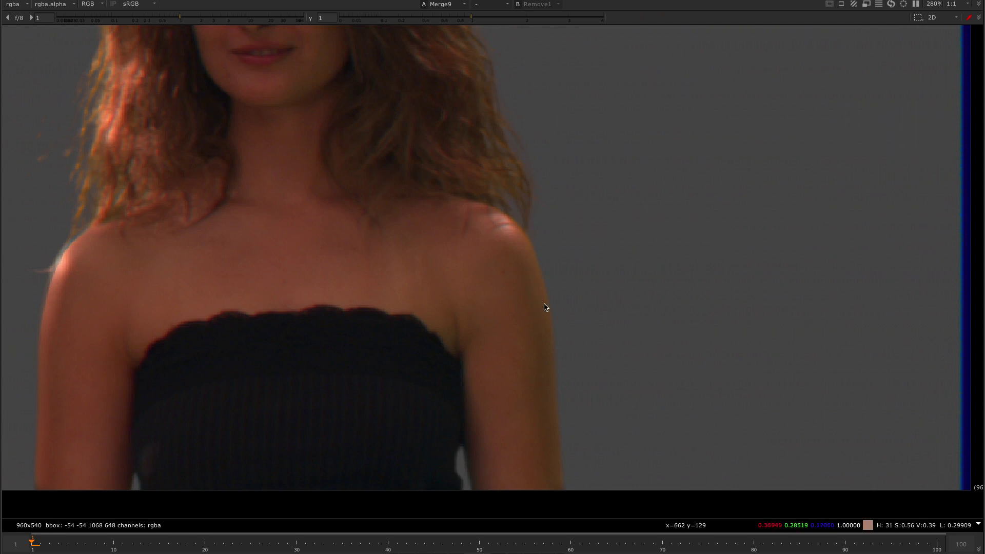
scroll(544, 306, "down", 3)
scroll(518, 350, "down", 2)
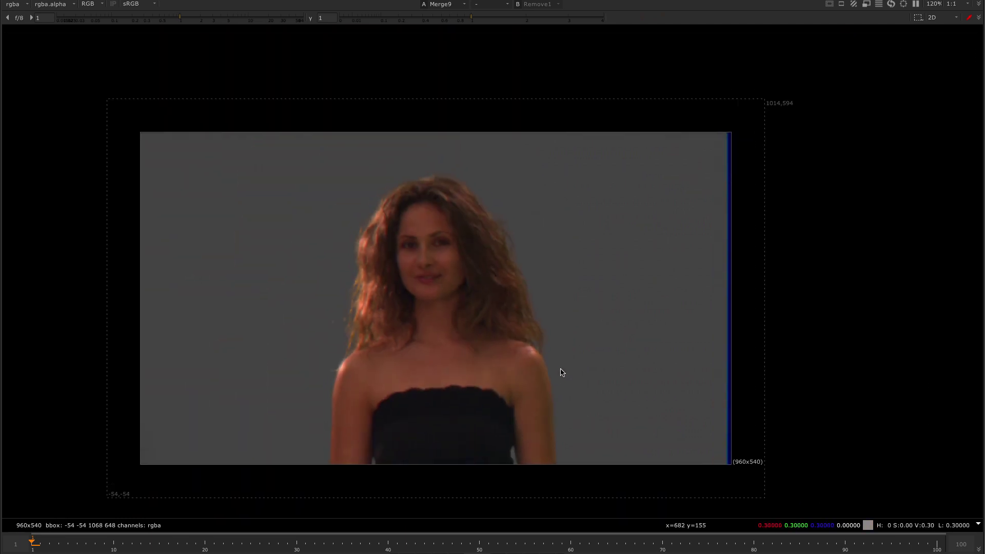
Compare the Merge9 result repeatedly with the Remove1 green-screen plate along the screen-right arm edge.
key("1")
key("2")
scroll(557, 410, "up", 12)
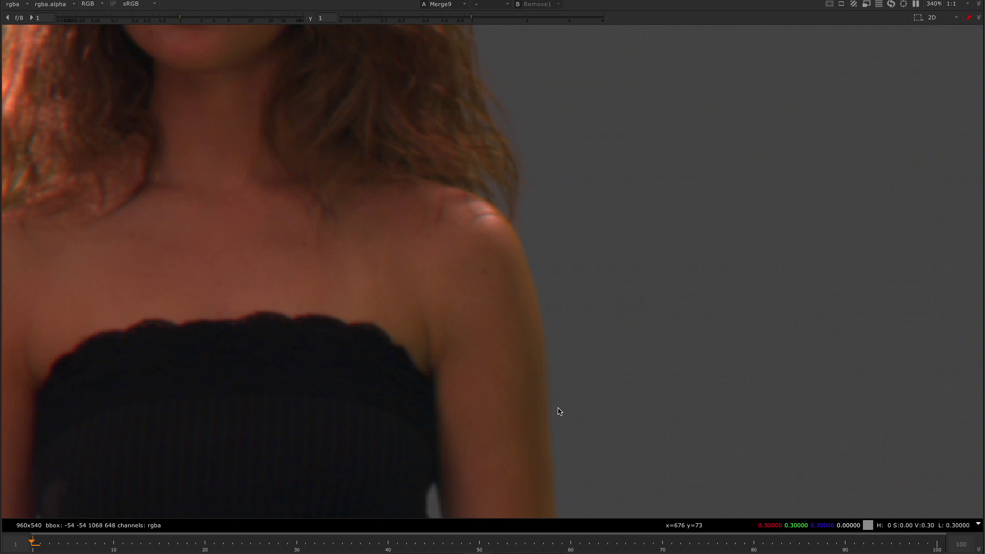
scroll(557, 353, "up", 3)
key("1")
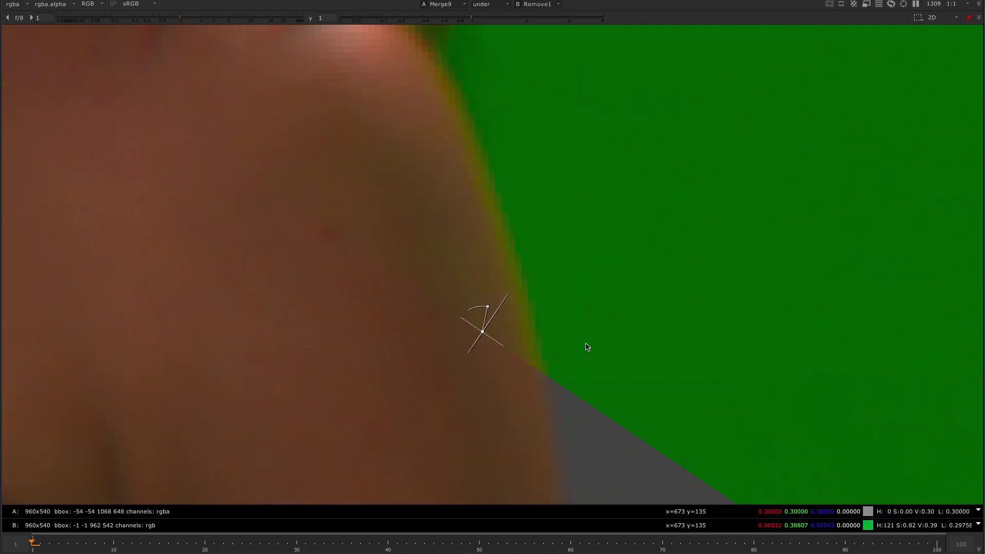
middle_click_drag(563, 352, 543, 260)
key("1")
key("2")
key("1")
key("2")
Compare Merge9 and the original plate across the wipe on the screen-right shoulder, and move the wipe to the opposite arm's edge.
scroll(464, 98, "down", 1)
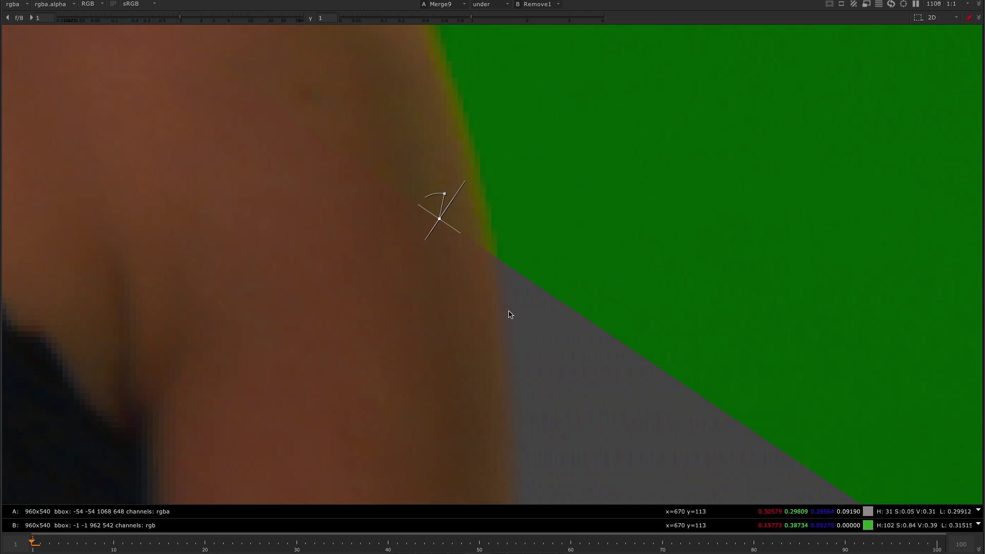
scroll(556, 299, "down", 3)
scroll(555, 299, "down", 1)
left_click_drag(493, 254, 476, 315)
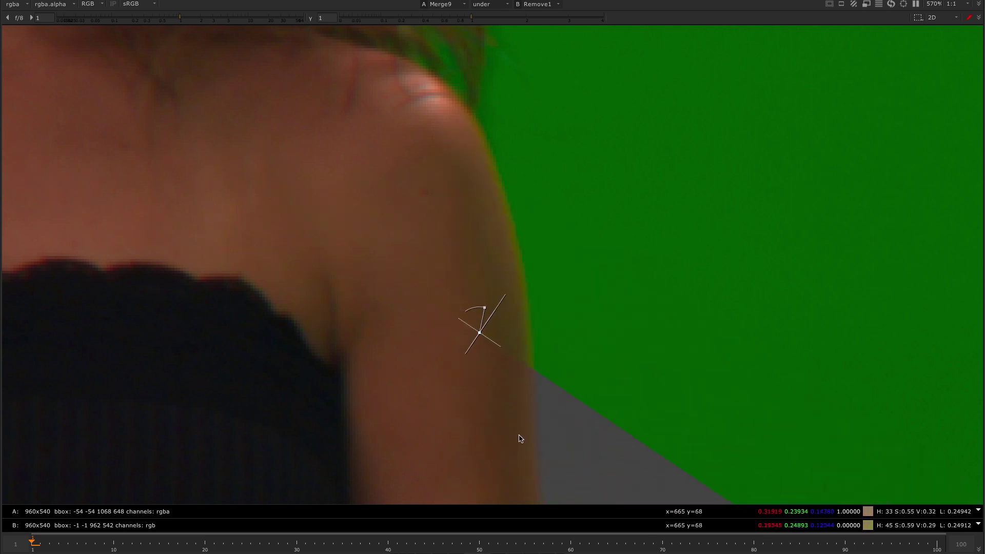
key("space")
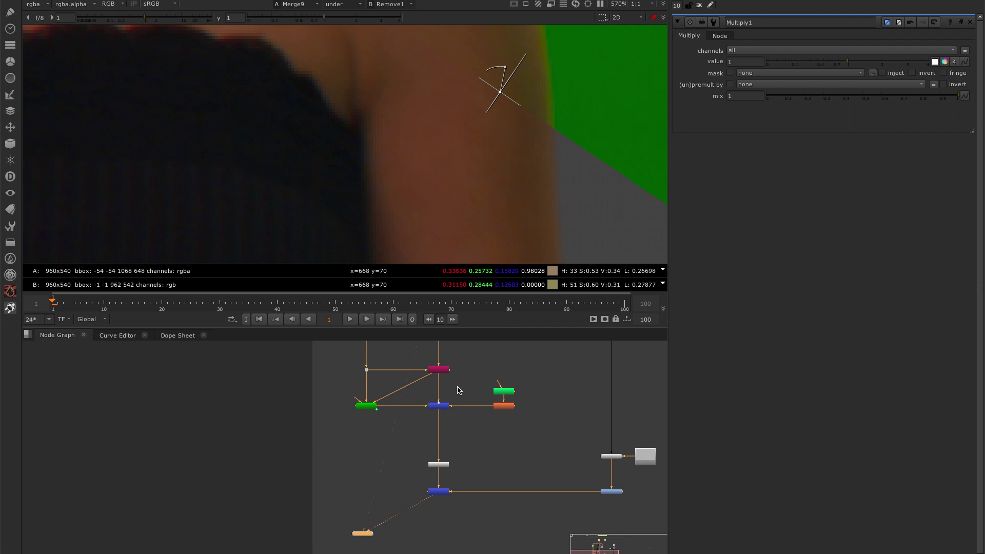
scroll(606, 231, "down", 5)
left_click_drag(609, 239, 286, 231)
scroll(286, 231, "up", 8)
mouse_move(348, 211)
left_mouse_down()
mouse_move(312, 333)
mouse_move(349, 88)
mouse_move(336, 204)
left_mouse_up()
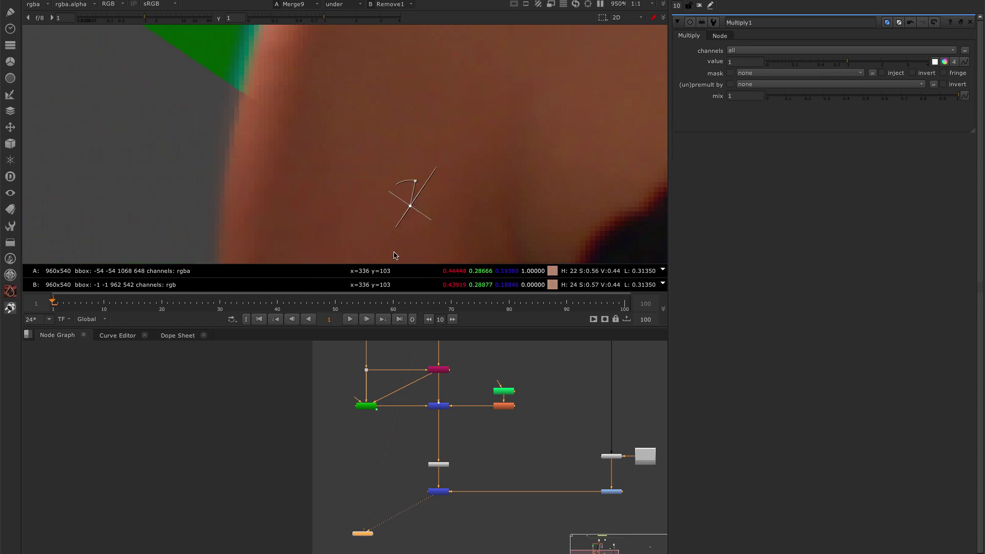
Insert an EdgeBlur node between the premult and Merge9, and mask it with the blurred roto's alpha.
left_click(473, 436)
key("Tab")
type("edge")
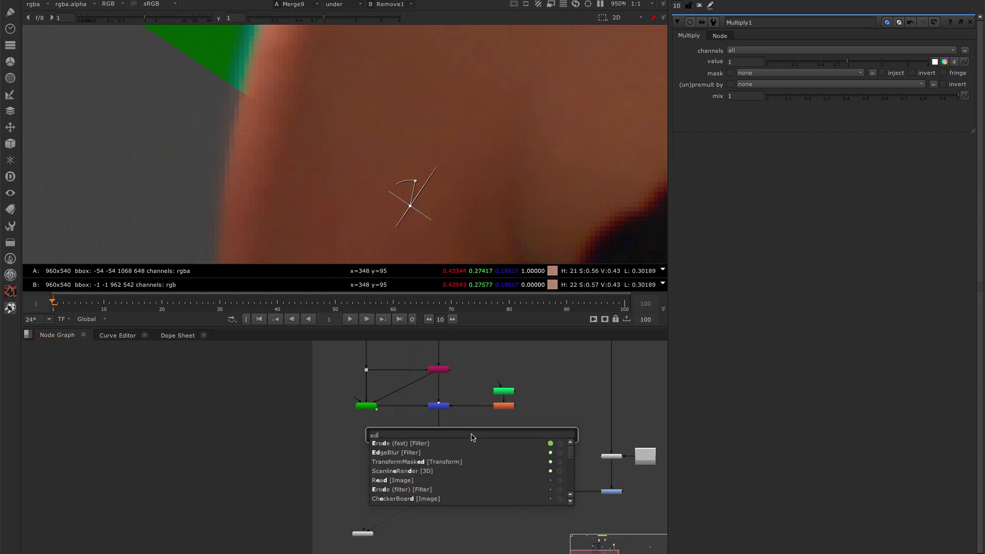
left_click(393, 454)
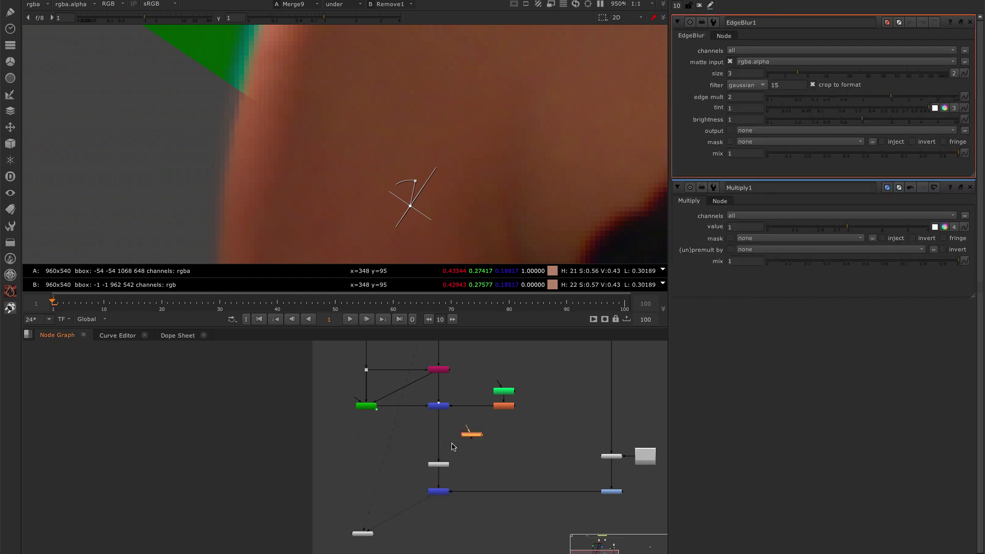
left_click_drag(451, 468, 504, 406)
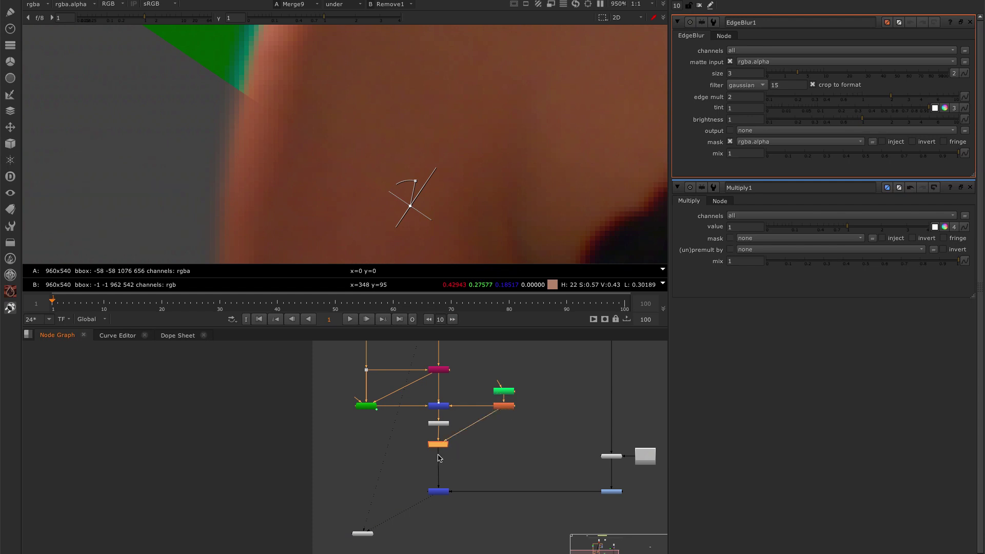
Set the EdgeBlur size to 2, and disable and re-enable the node to compare the arm edge.
left_click(747, 73)
type("2")
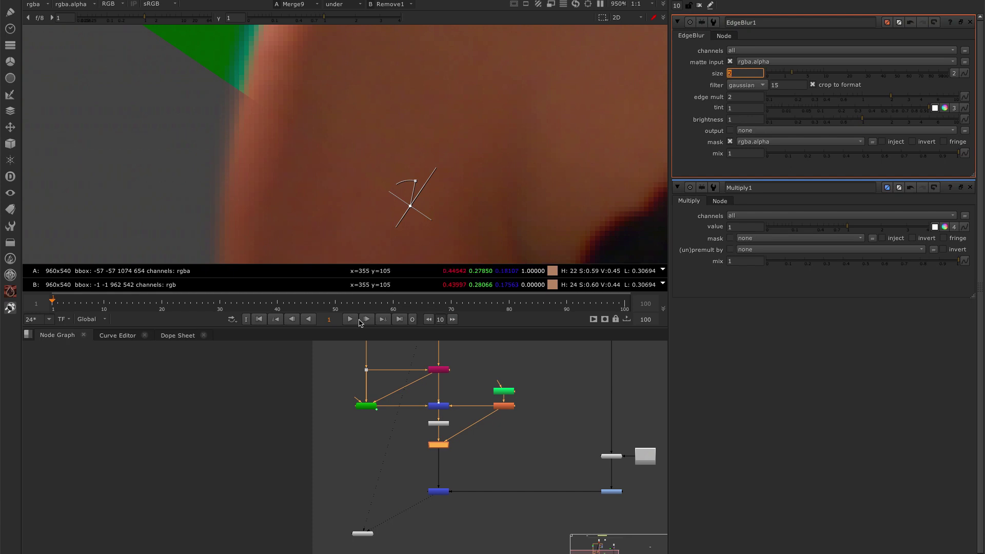
left_click(439, 449)
left_click(439, 448)
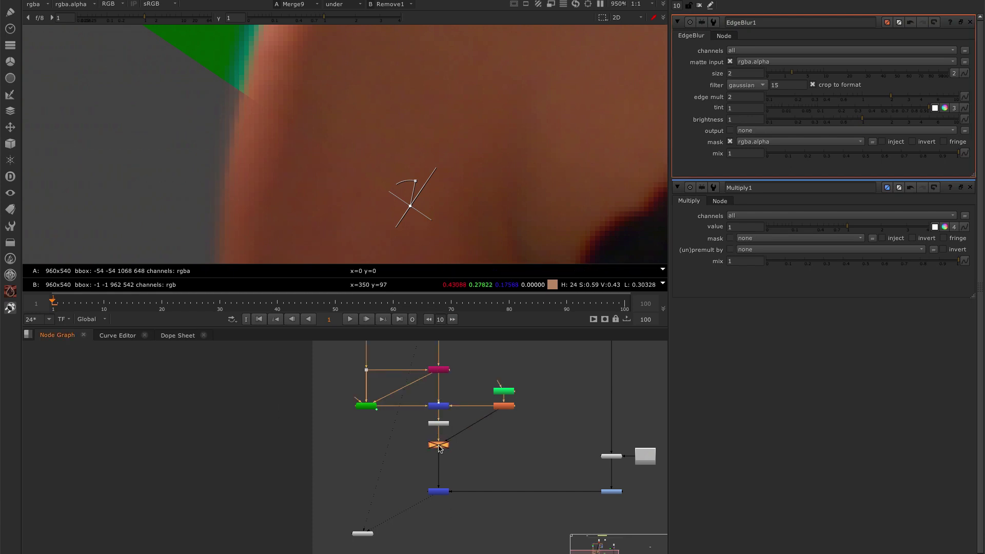
scroll(488, 220, "down", 10)
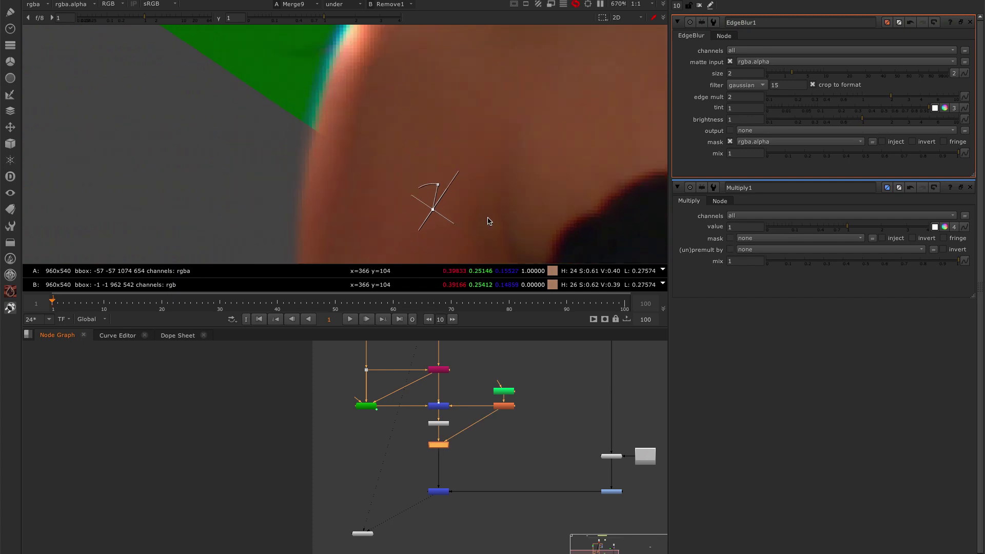
key("space")
scroll(469, 318, "up", 3)
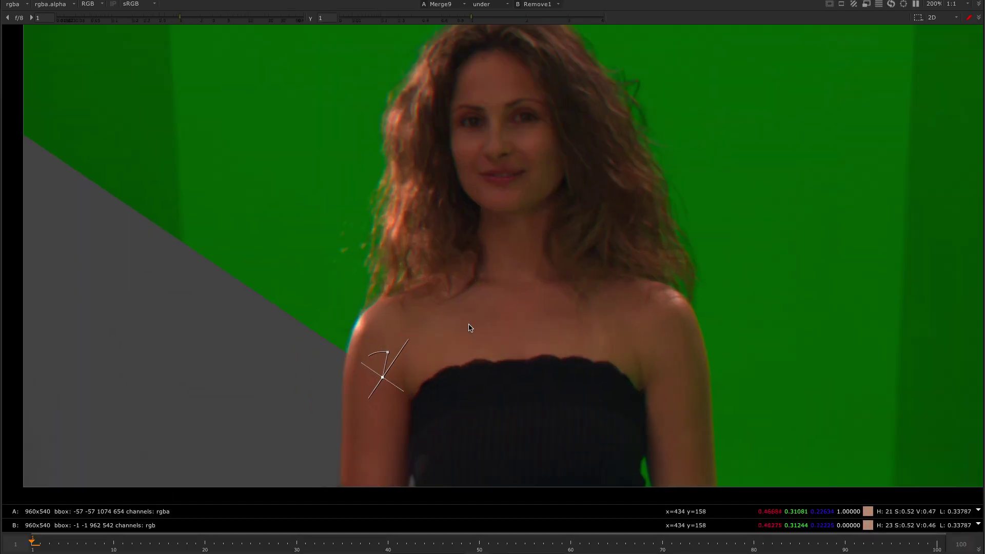